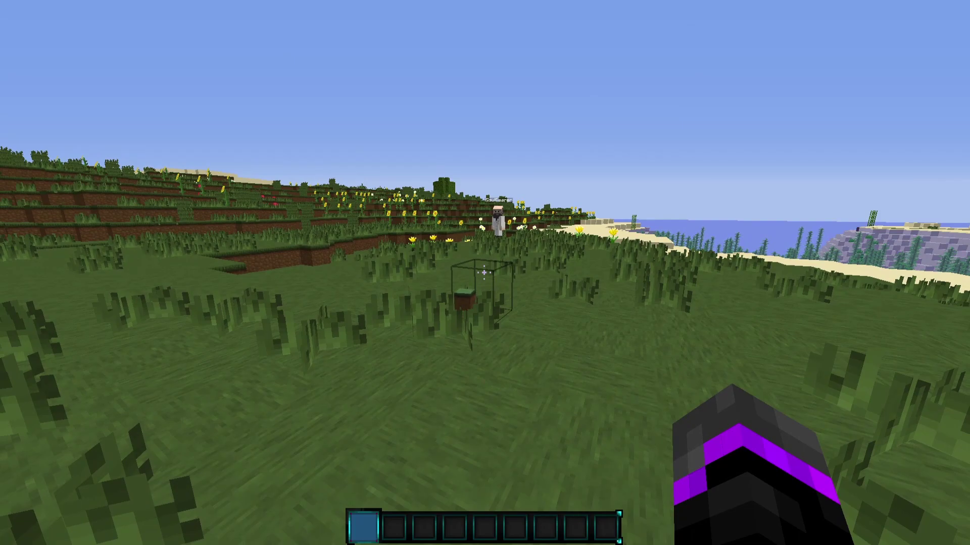
Pick up the dropped grass block and open the Admin GUI with the /admin command
key("w")
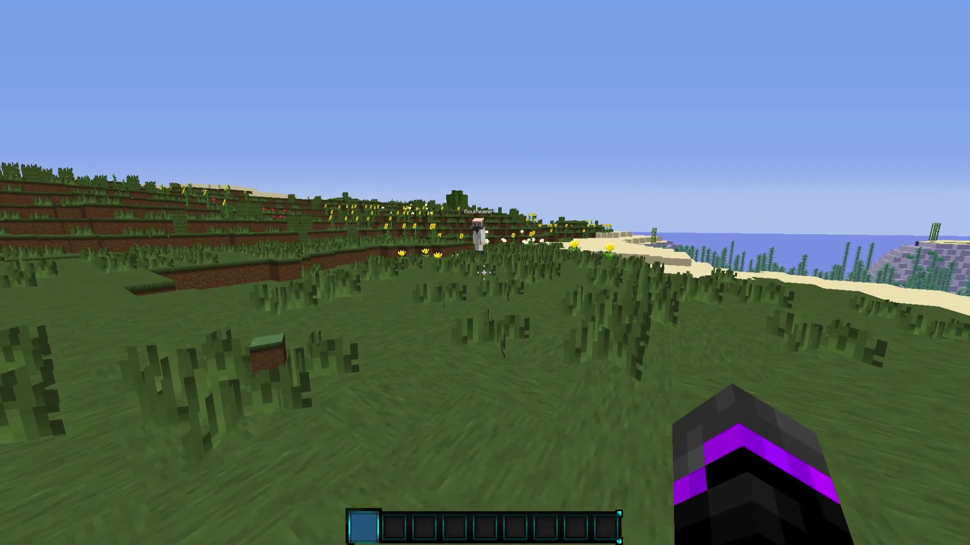
key("w")
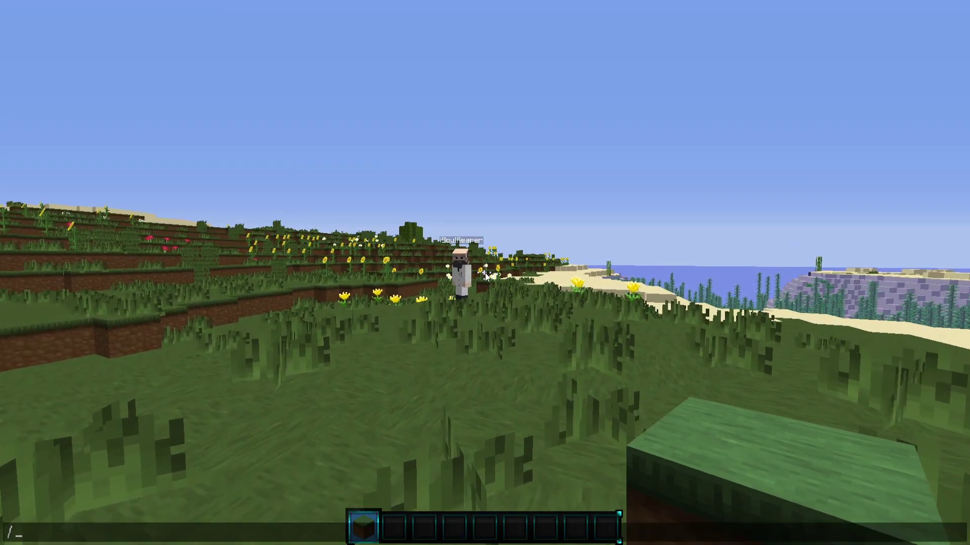
type("/admin")
key("Tab")
key("Return")
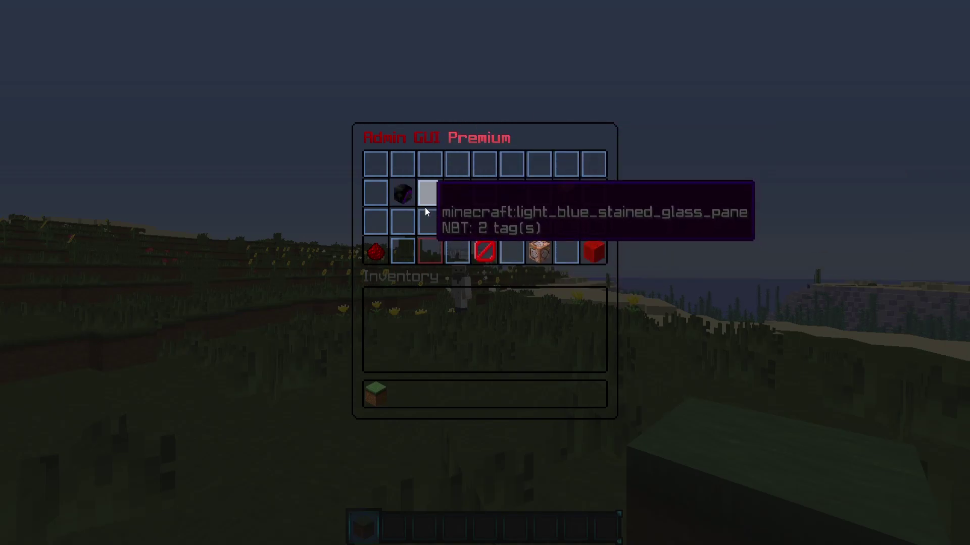
Cycle the Admin GUI's glass pane background colour through the available options until it is cyan
left_click(442, 262)
left_click(442, 261)
left_click(429, 259)
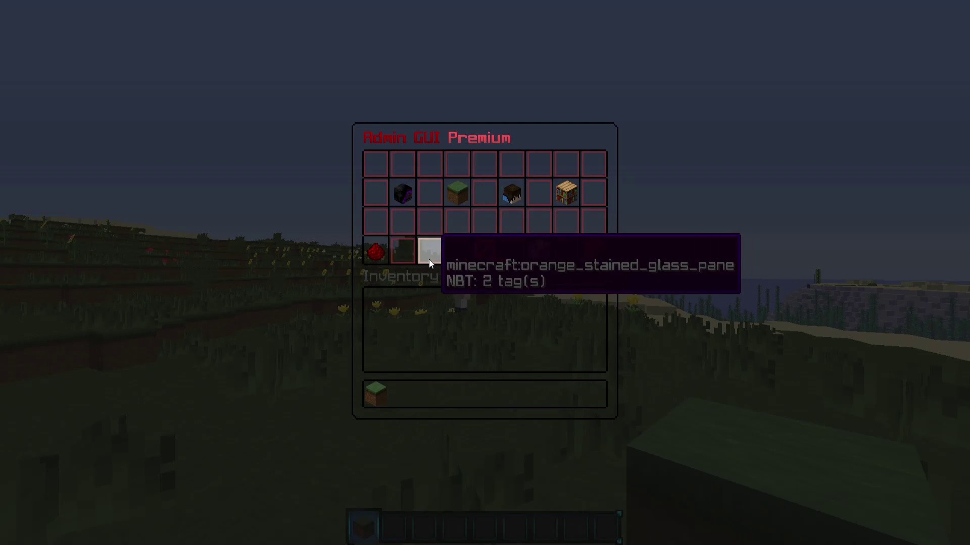
left_click(429, 259)
left_click(429, 259)
left_click(429, 259)
left_click(428, 260)
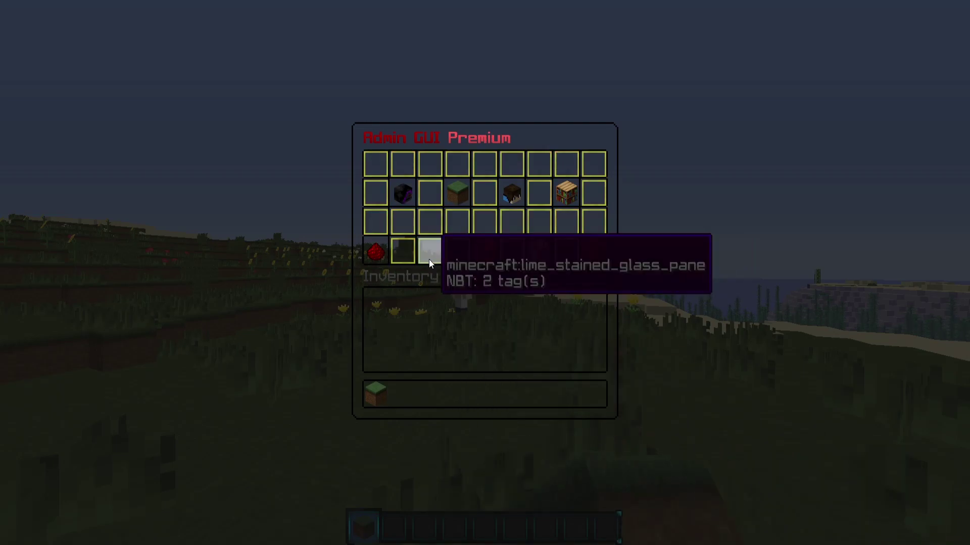
left_click(429, 259)
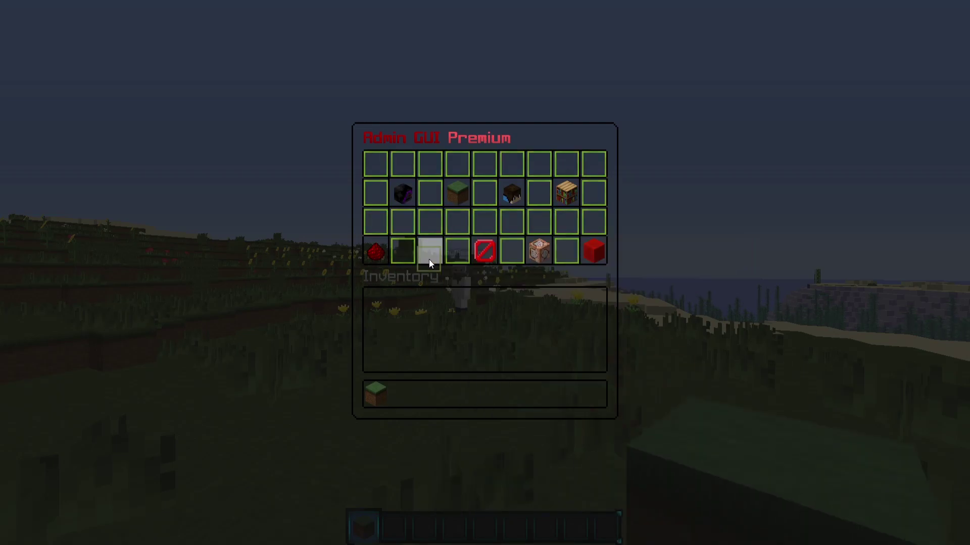
left_click(429, 243)
left_click(429, 243)
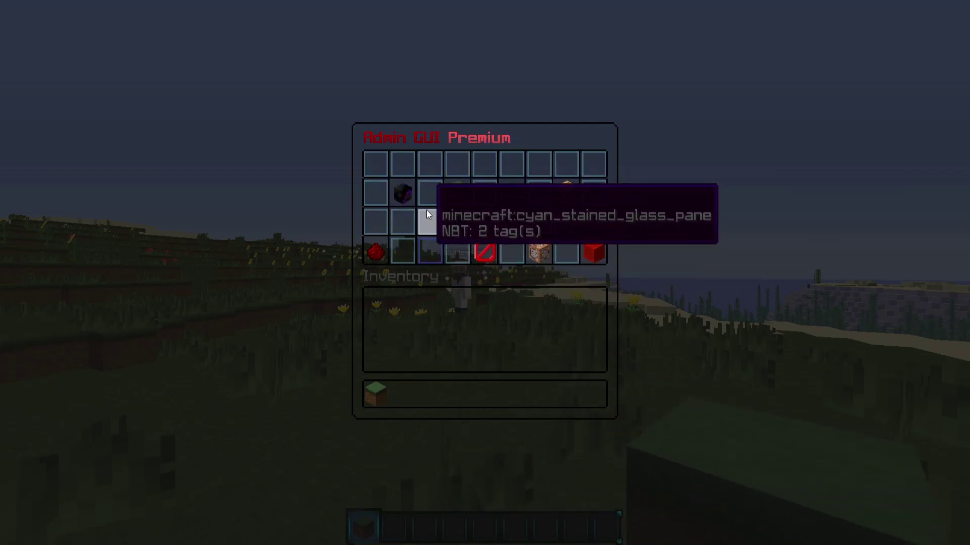
Set the world time to Day in the World settings and return to the main Admin GUI menu
left_click(458, 195)
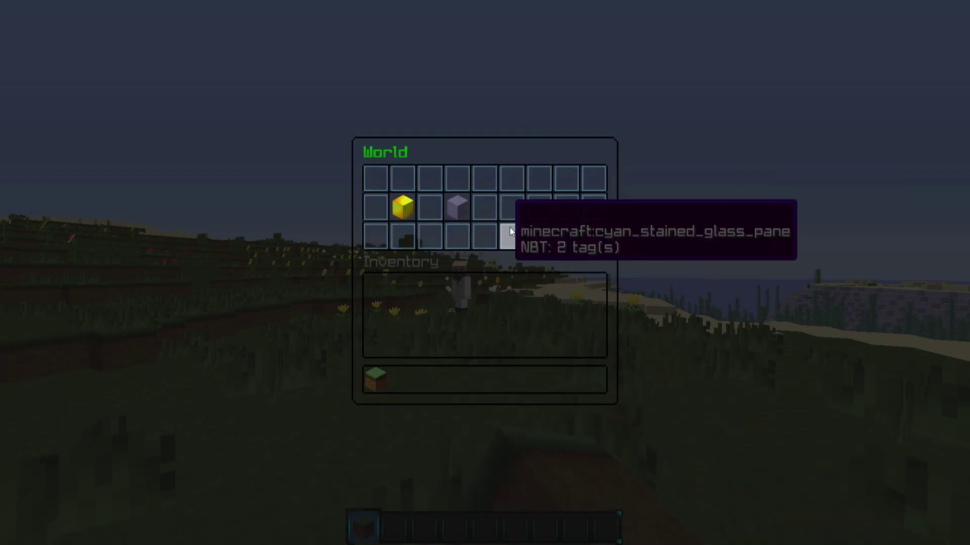
left_click(400, 218)
left_click(400, 217)
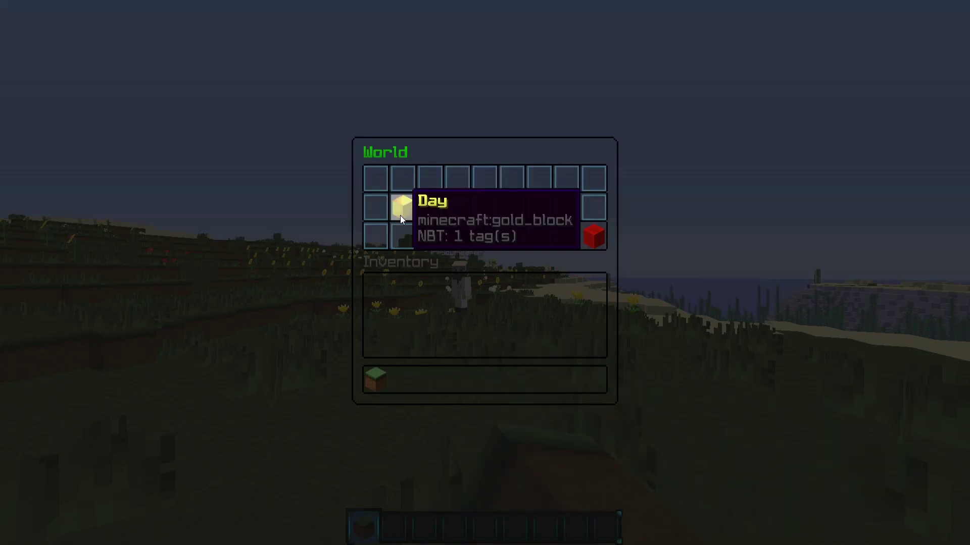
left_click(596, 233)
Open the Actions menu for the other online player from the Players list
left_click(520, 209)
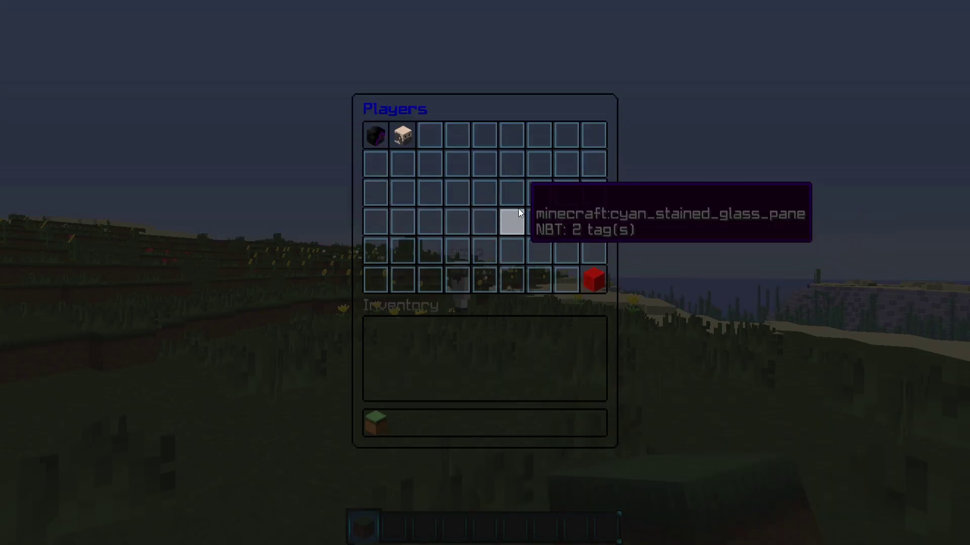
left_click(409, 144)
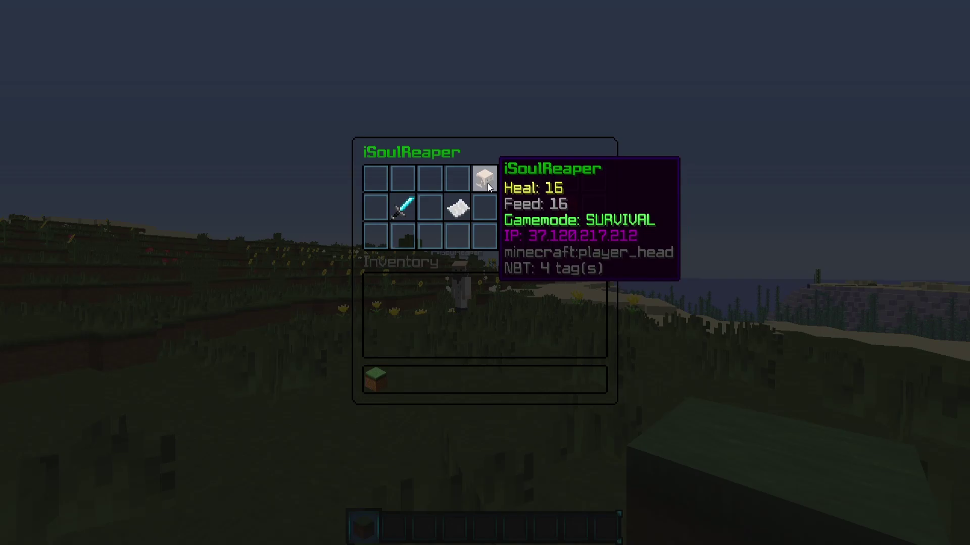
left_click(398, 219)
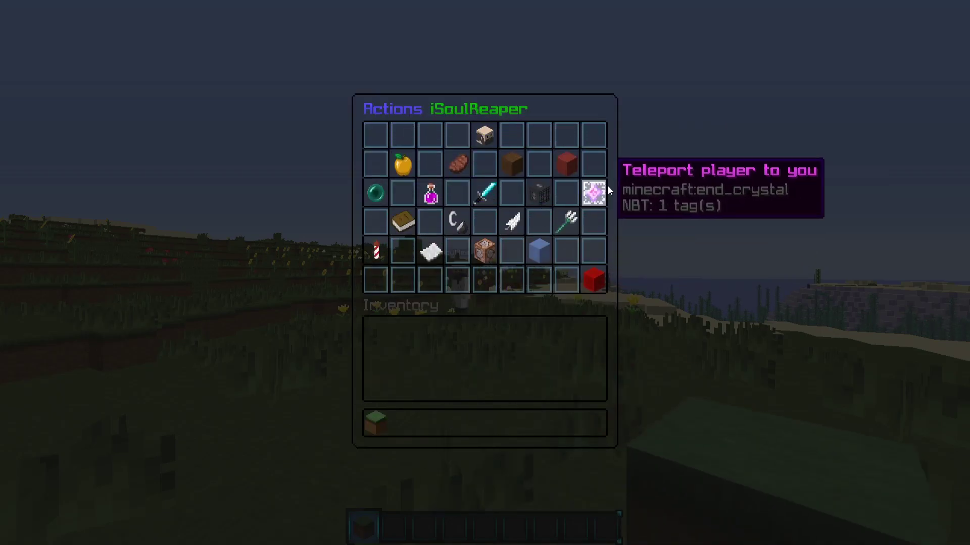
Teleport the other player to you, spawn several mobs on them, and return to the Actions menu
left_click(599, 198)
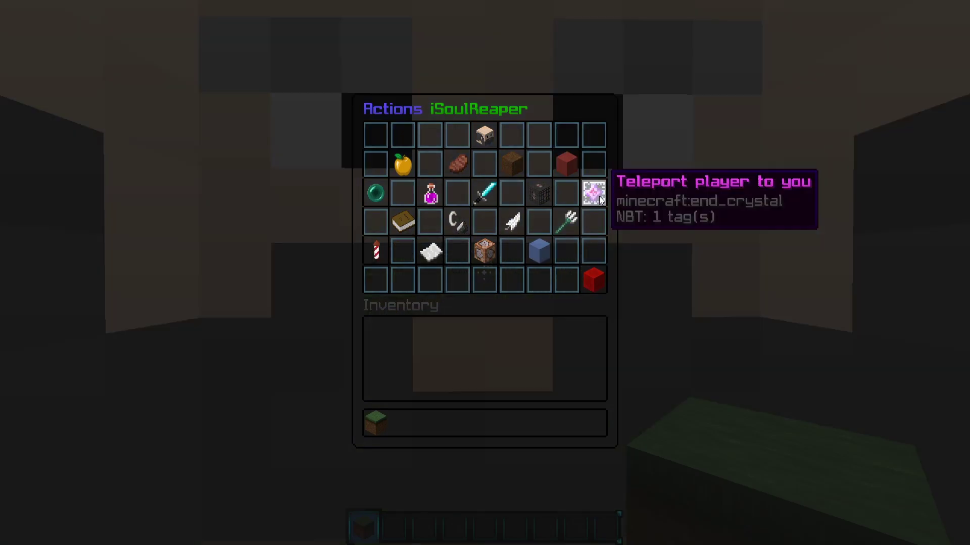
left_click(548, 197)
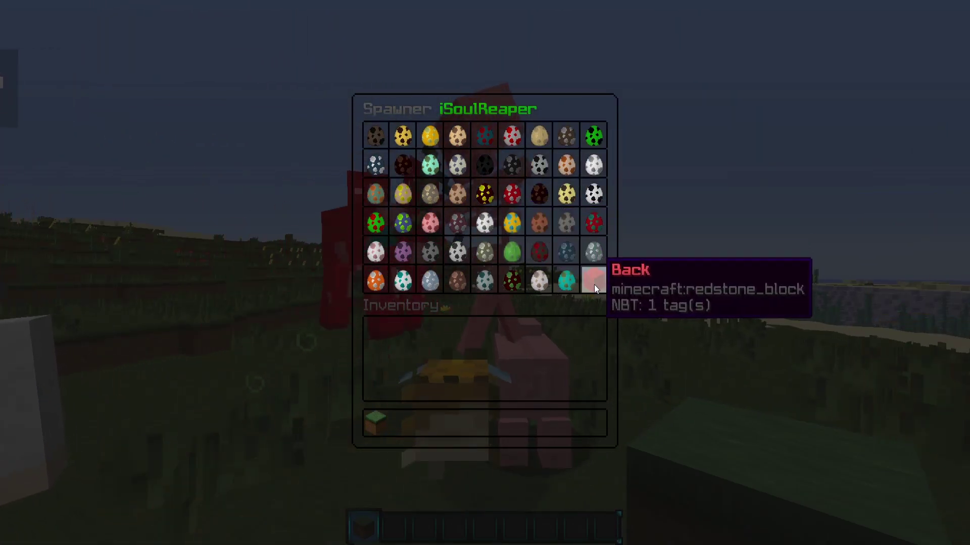
left_click(594, 280)
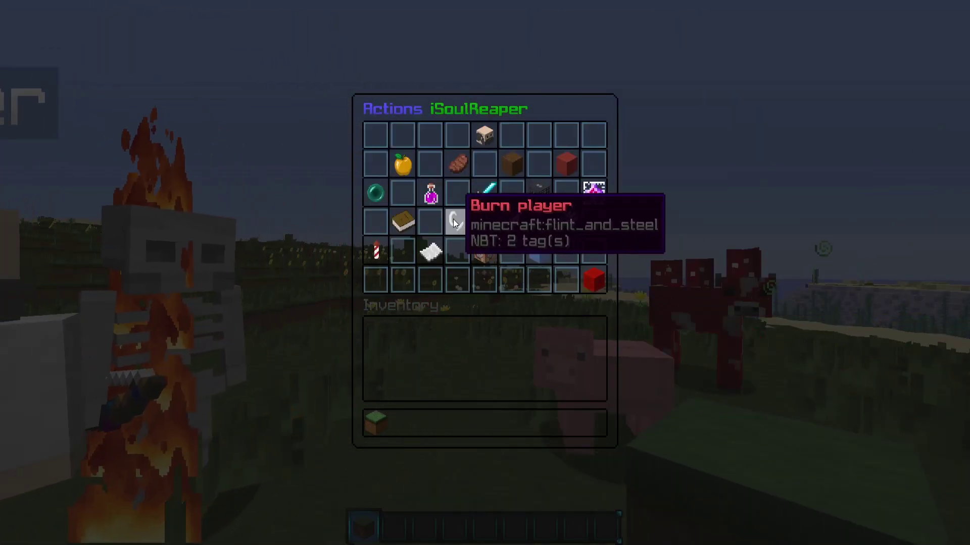
Heal the other player and make them a server operator
left_click(399, 172)
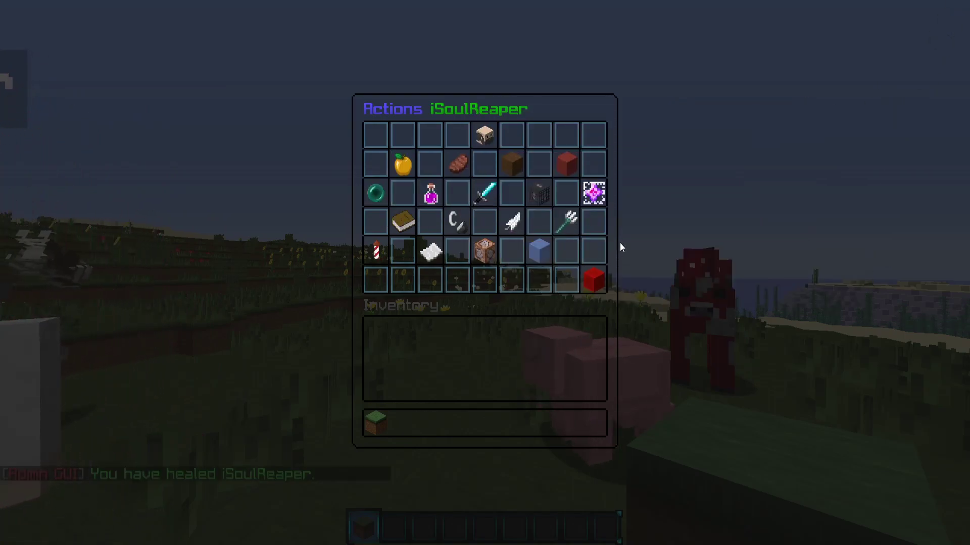
left_click(430, 253)
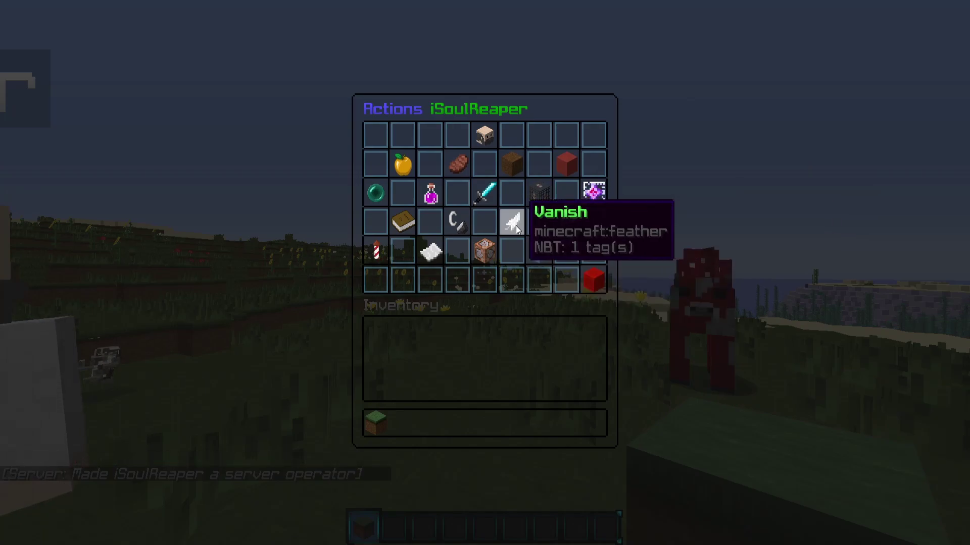
Look up player information with the Seen command under the Essentials commands in Plugins, and go back out of the plugin menus
left_click(489, 259)
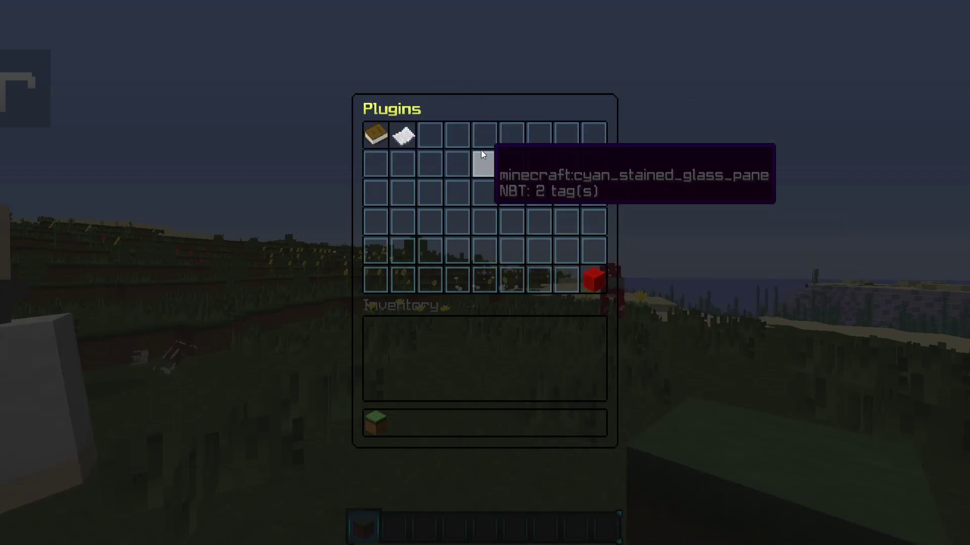
left_click(593, 281)
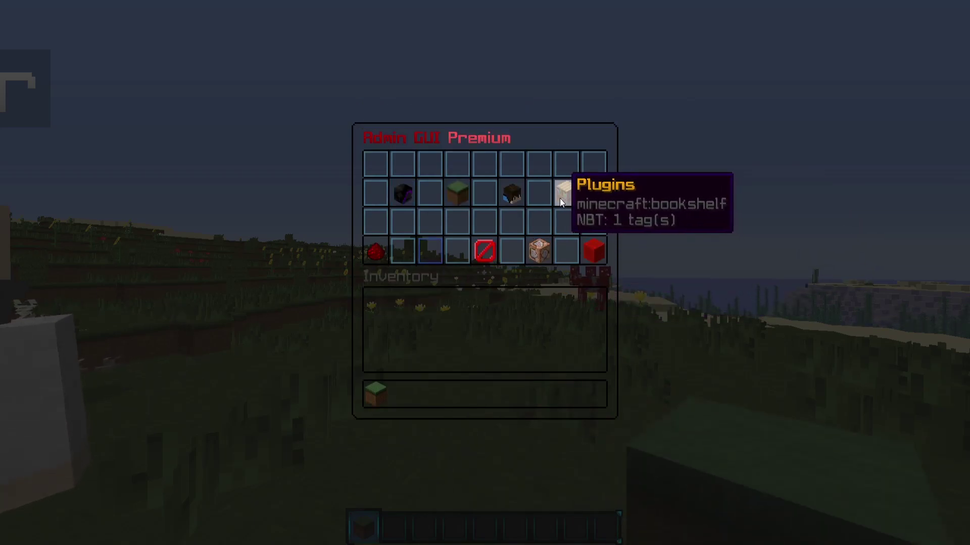
left_click(560, 198)
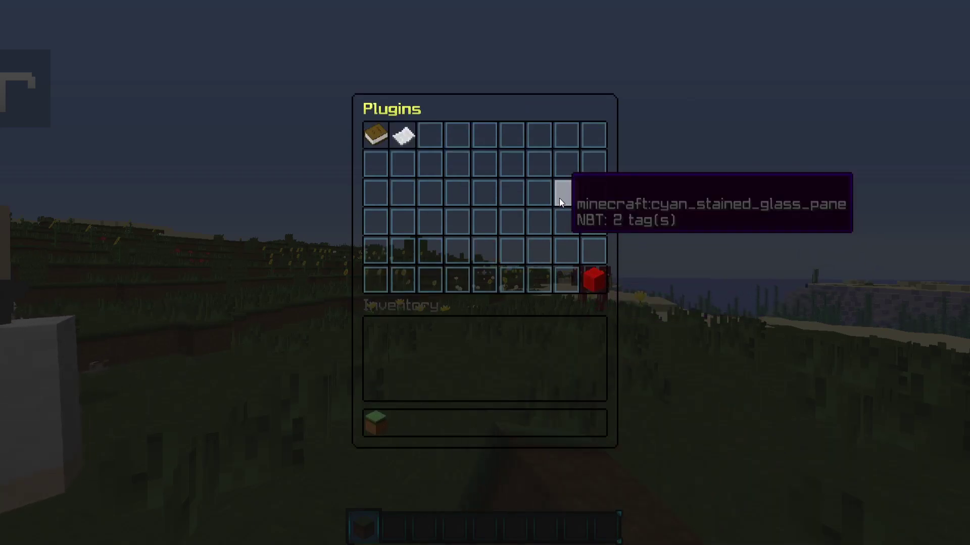
left_click(378, 141)
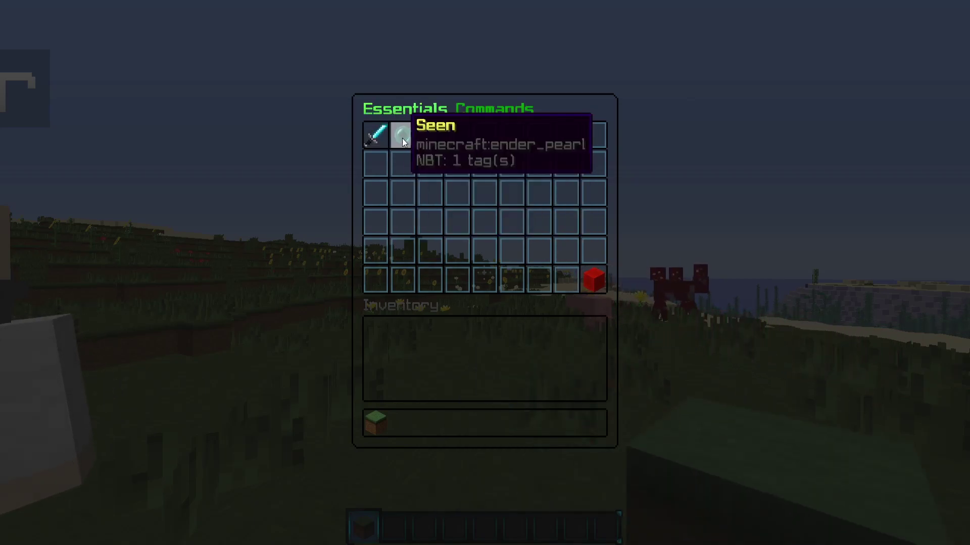
left_click(401, 140)
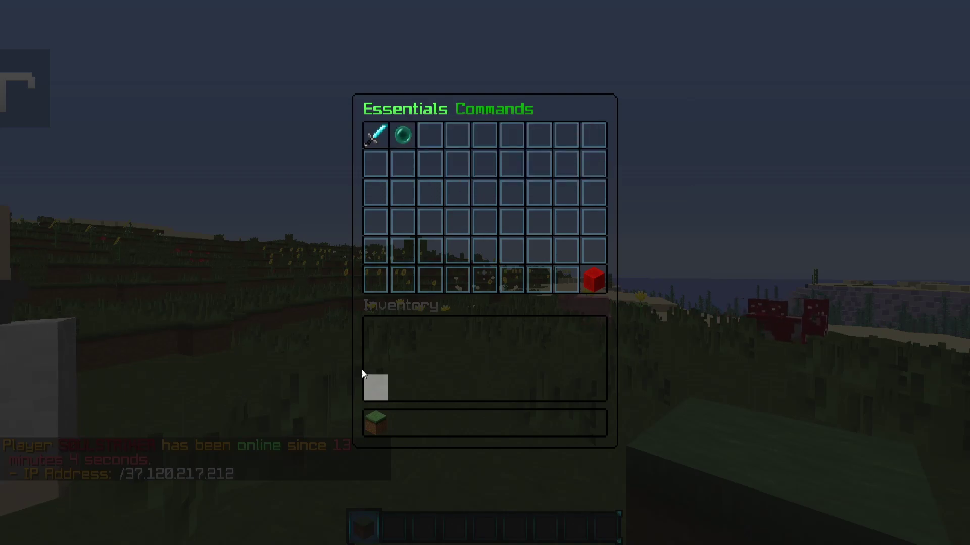
left_click(598, 288)
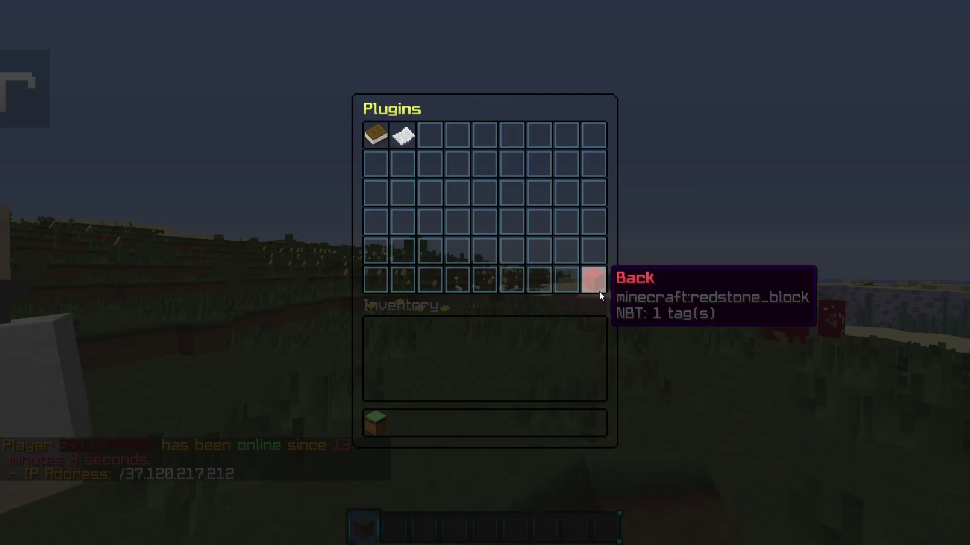
left_click(593, 288)
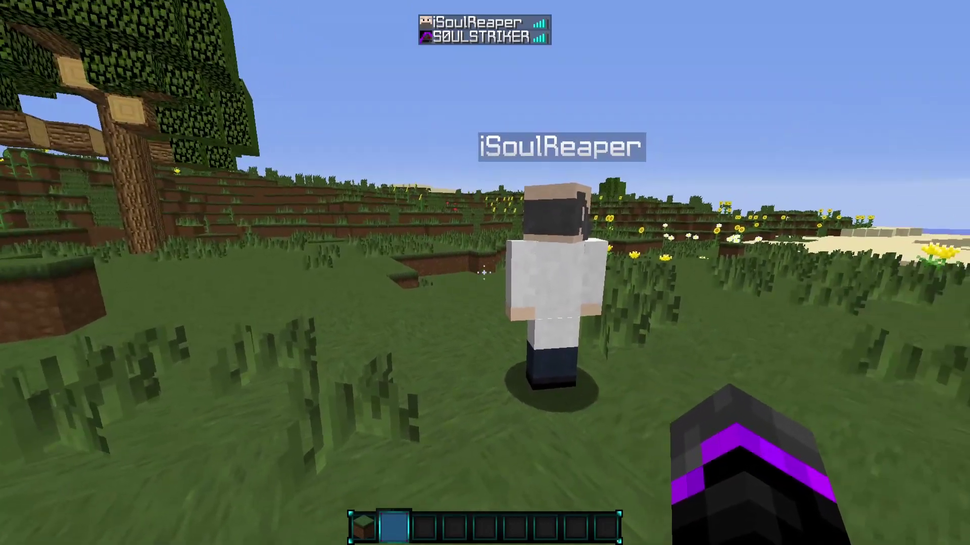
key("w")
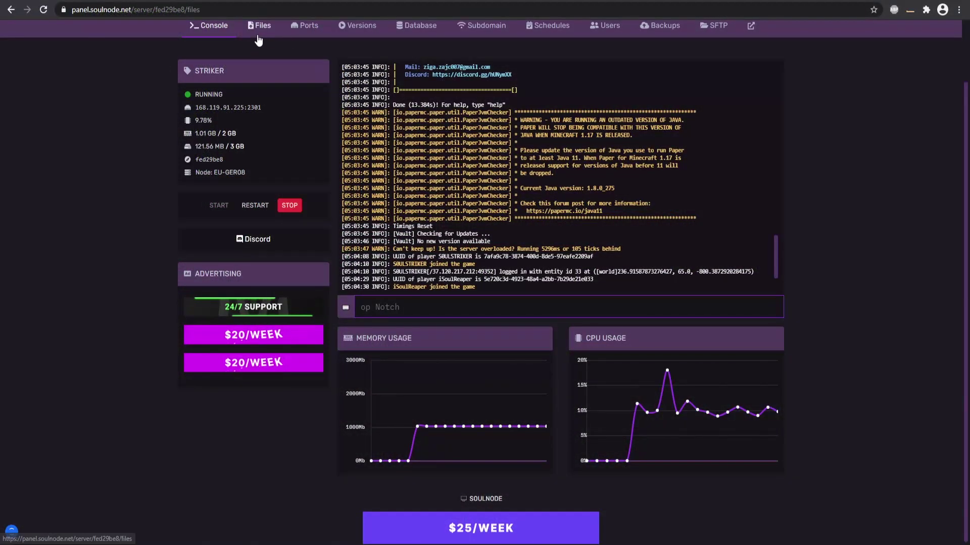
Switch to the SoulNode server panel and open config.yml from the plugins/AdminGUI-Premium folder
left_click(258, 36)
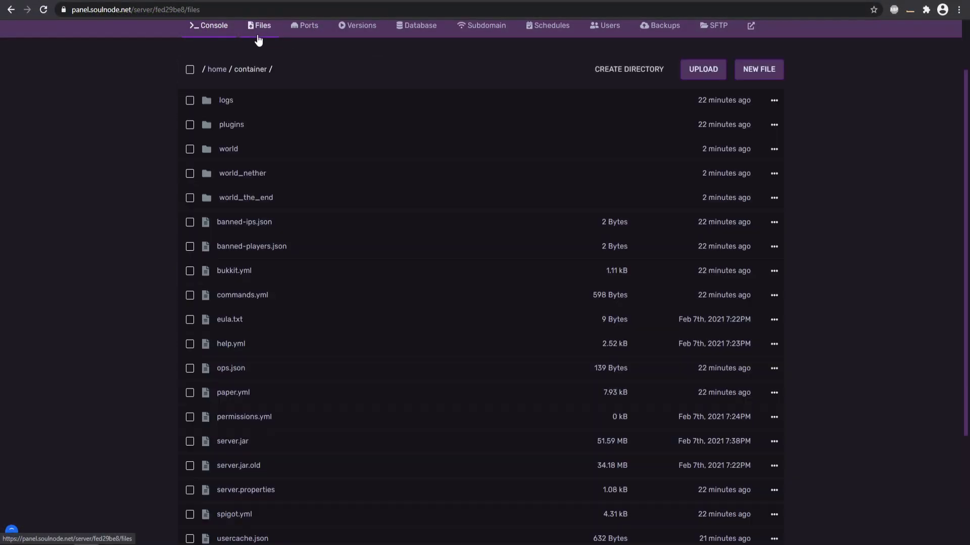
left_click(220, 125)
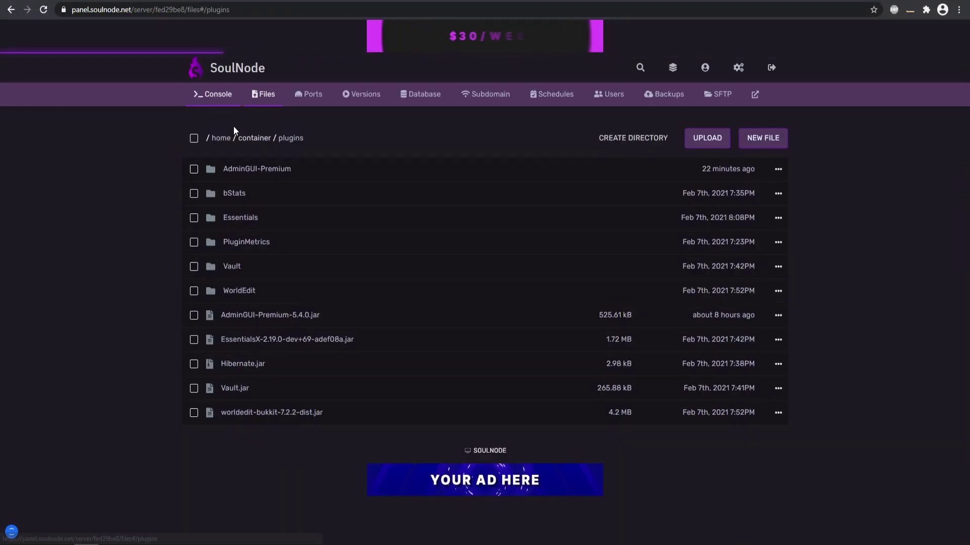
left_click(268, 168)
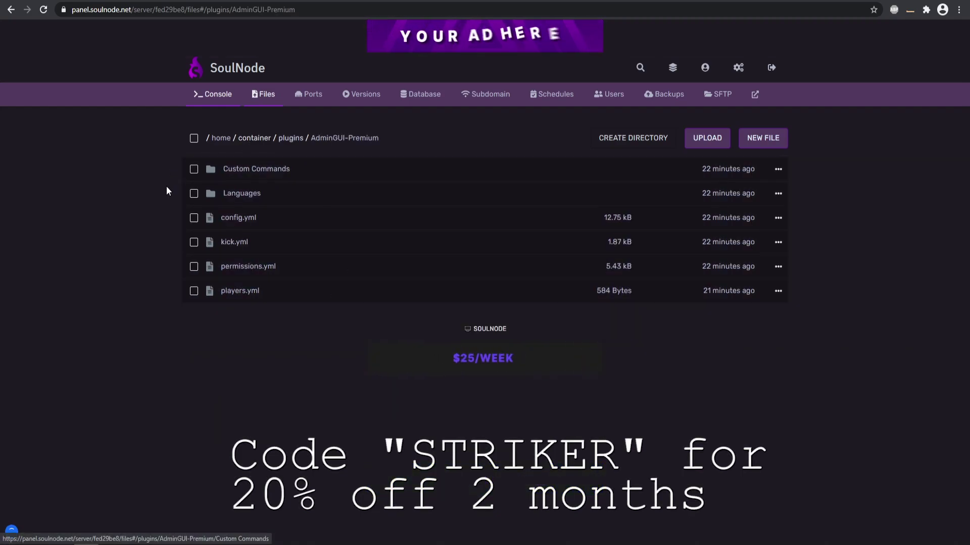
left_click(245, 222)
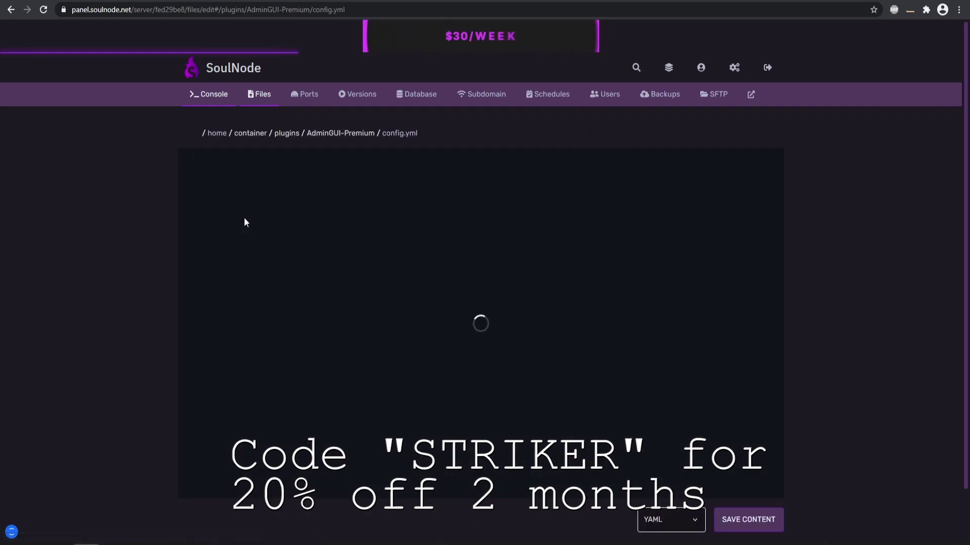
Enable the custom join and leave messages in config.yml by setting cjlm_enabled to true
scroll(306, 257, "down", 3)
scroll(306, 257, "down", 6)
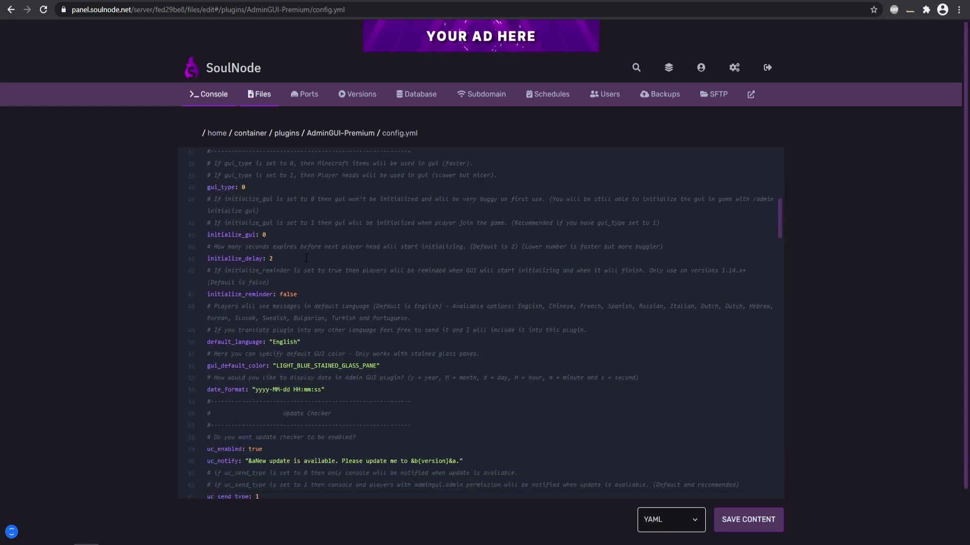
scroll(306, 258, "down", 2)
scroll(310, 291, "down", 3)
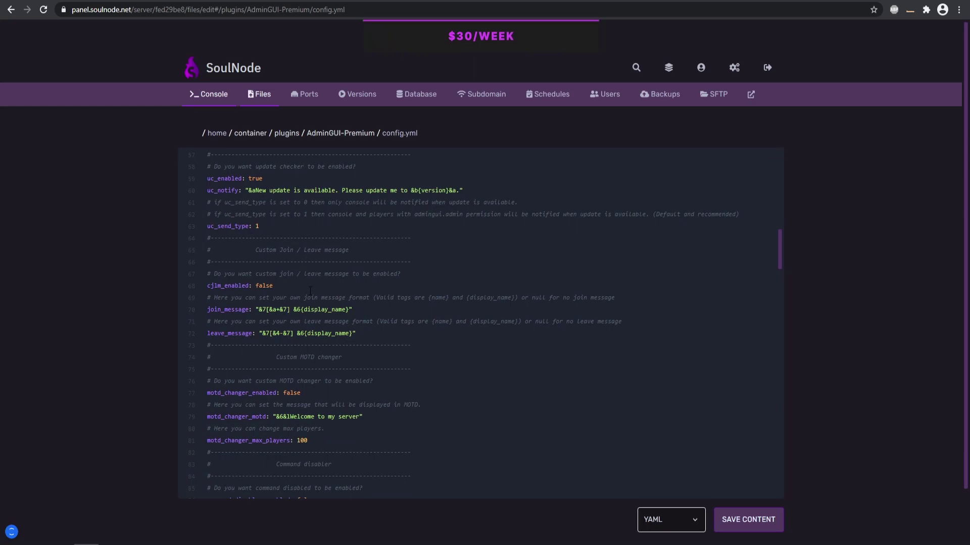
scroll(283, 252, "down", 1)
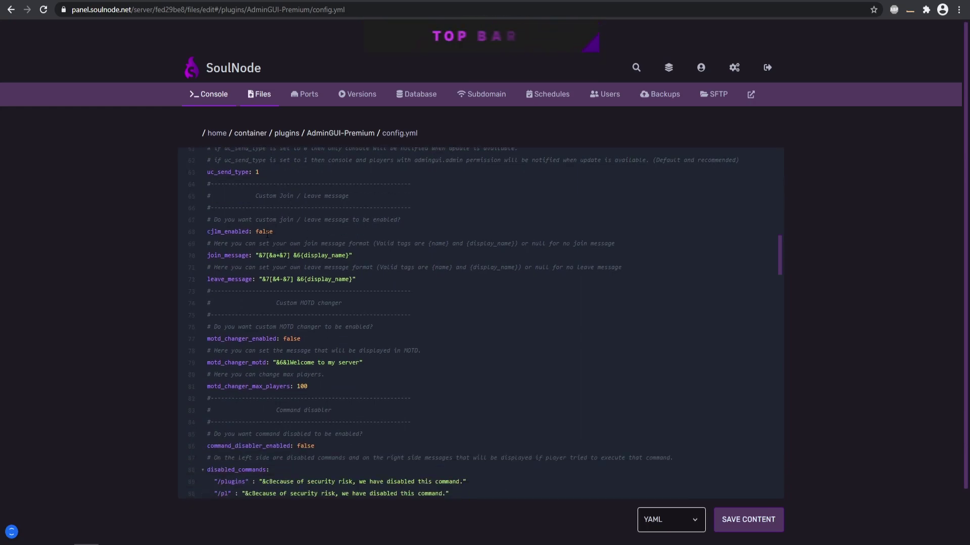
type("rue")
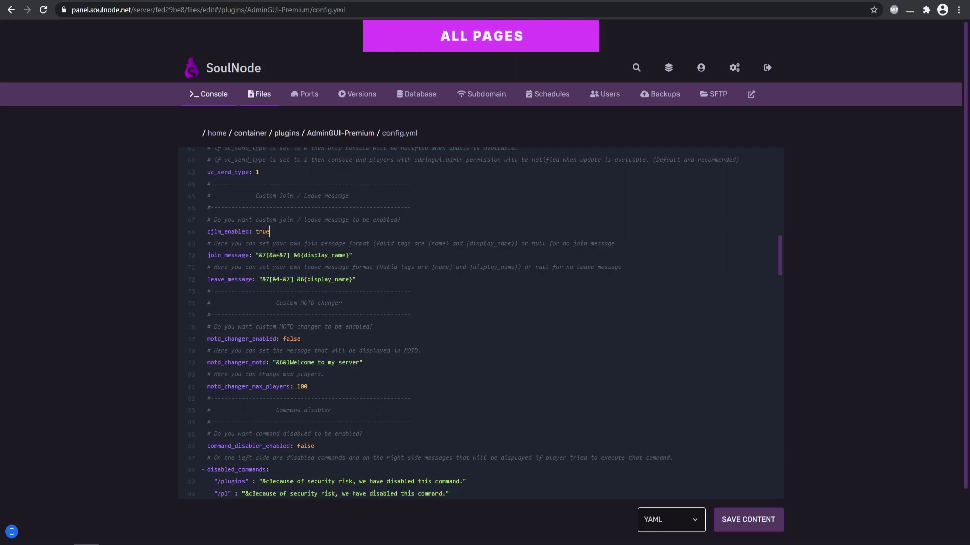
Enable the custom MOTD changer by setting motd_changer_enabled to true
double_click(292, 340)
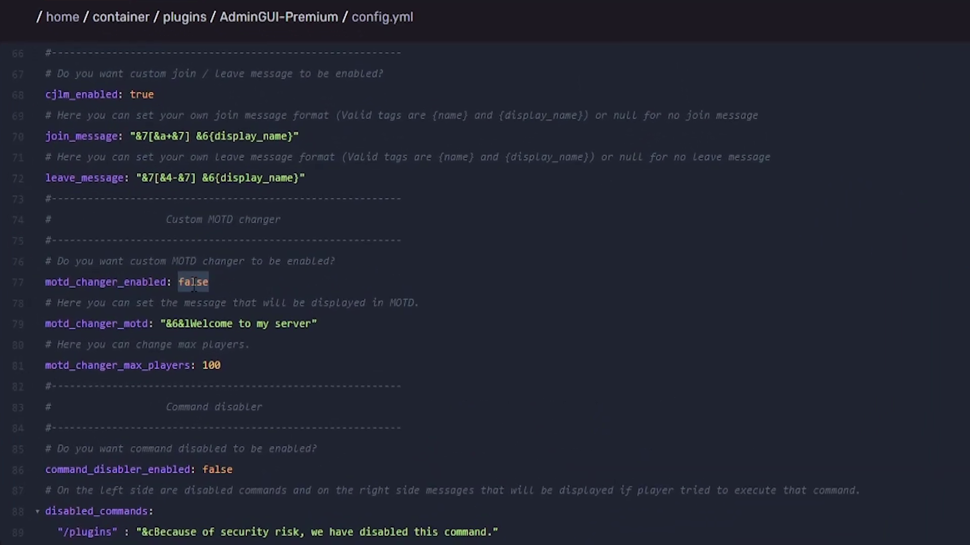
scroll(253, 263, "down", 3)
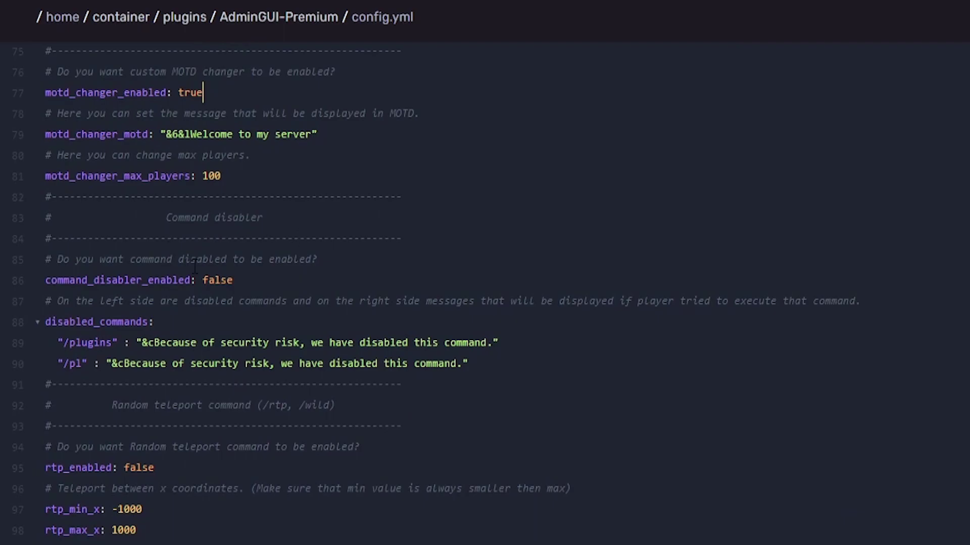
Enable the command disabler by setting command_disabler_enabled to true, and add a "/helptop" entry with the same security-risk message under disabled_commands
scroll(202, 227, "down", 3)
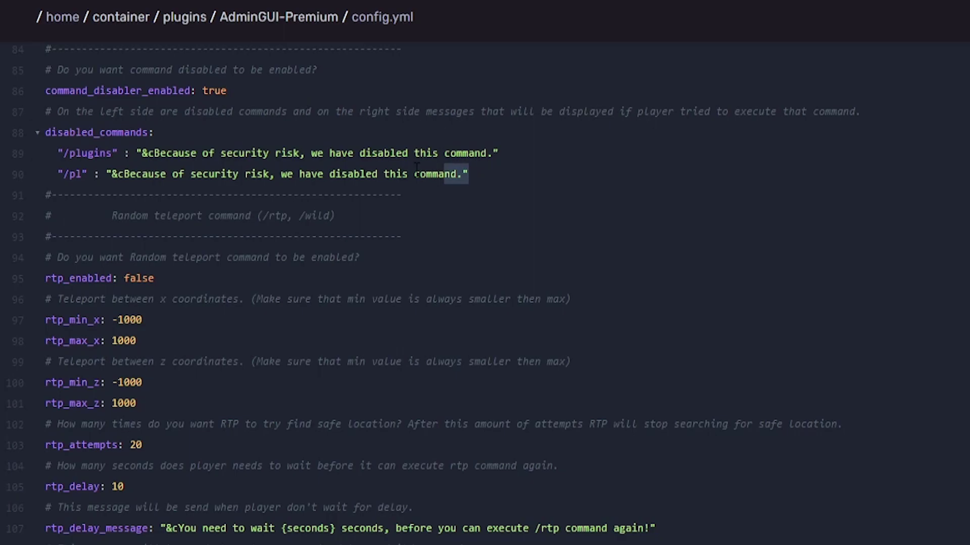
left_click_drag(398, 167, 139, 168)
left_click(553, 176)
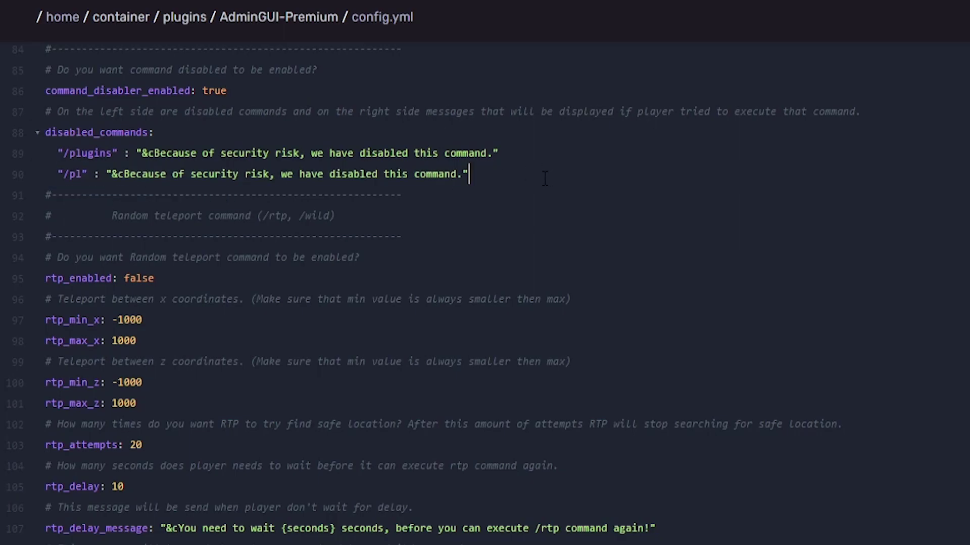
key("Return")
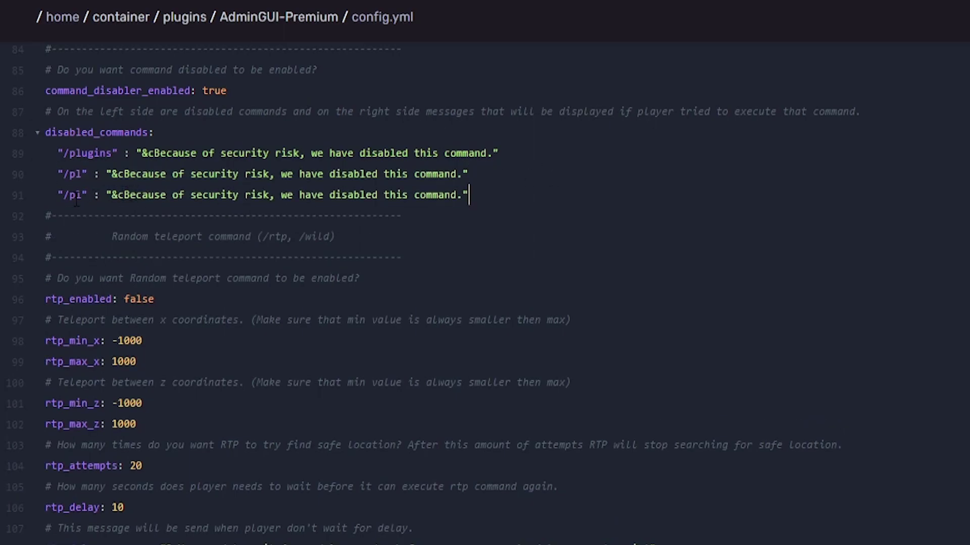
key("BackSpace")
key("BackSpace")
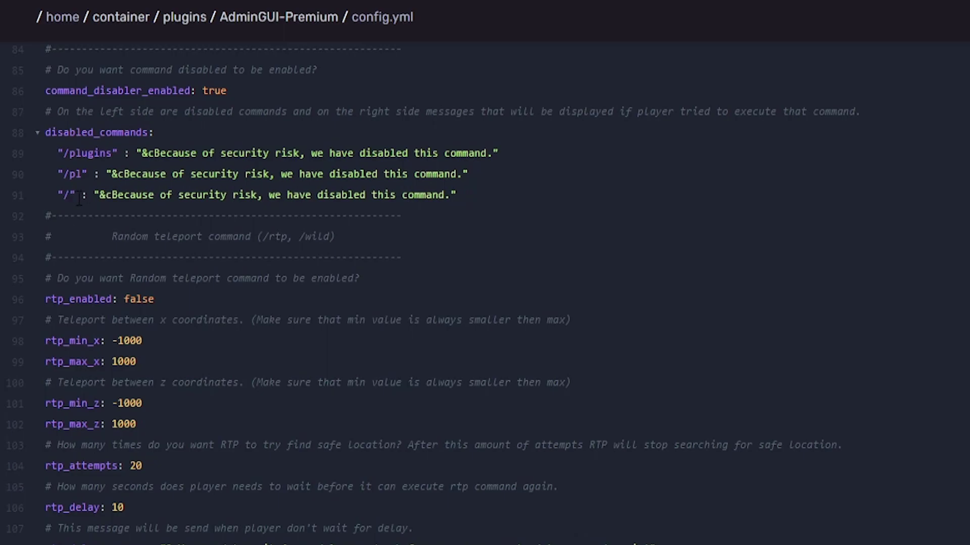
type("helptop")
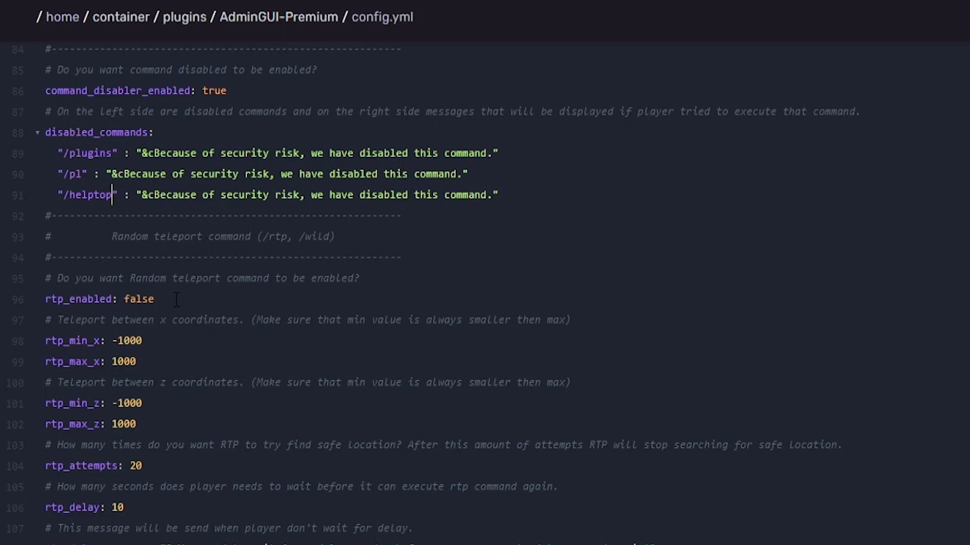
Enable the random teleport command by setting rtp_enabled to true
scroll(150, 270, "down", 2)
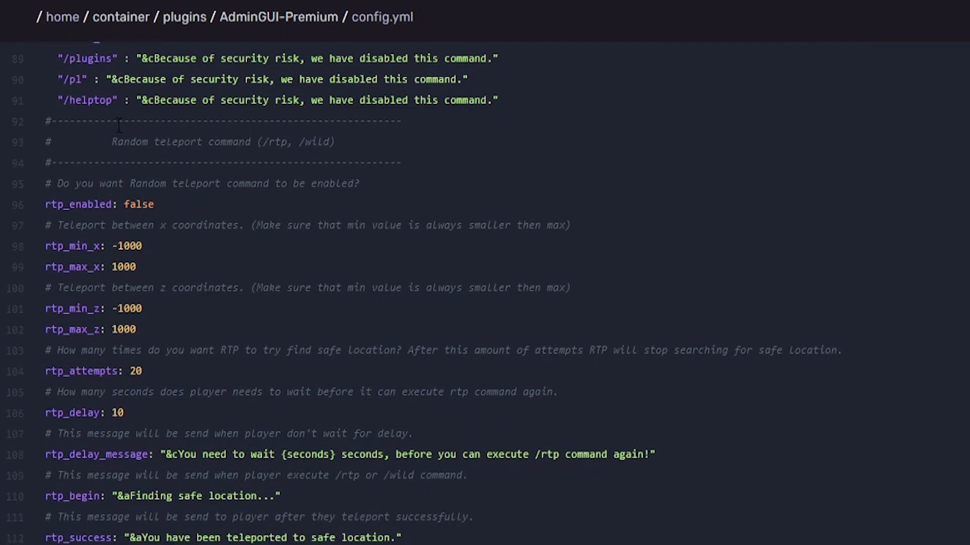
left_click_drag(149, 142, 335, 142)
double_click(145, 204)
scroll(179, 207, "down", 2)
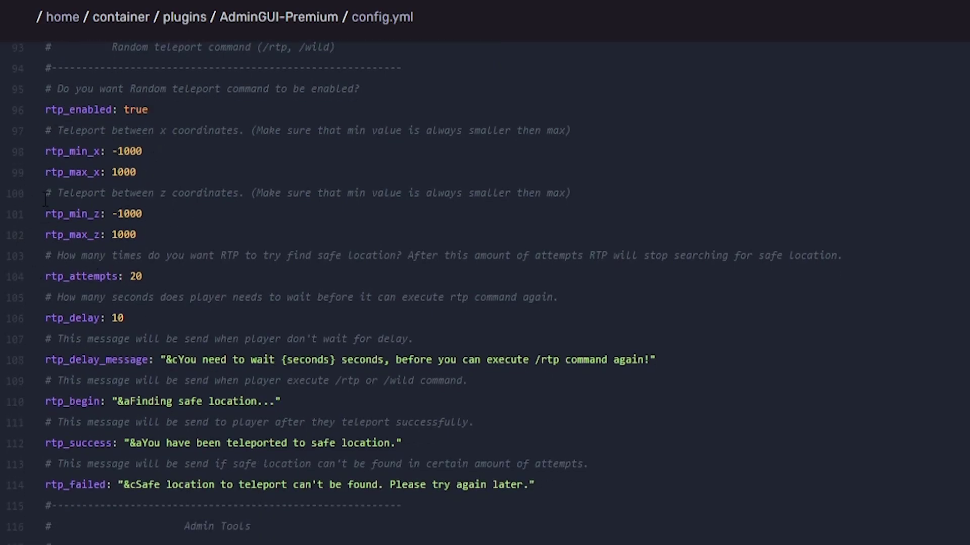
Enable Admin Permissions by setting ap_enabled to true
scroll(217, 232, "down", 4)
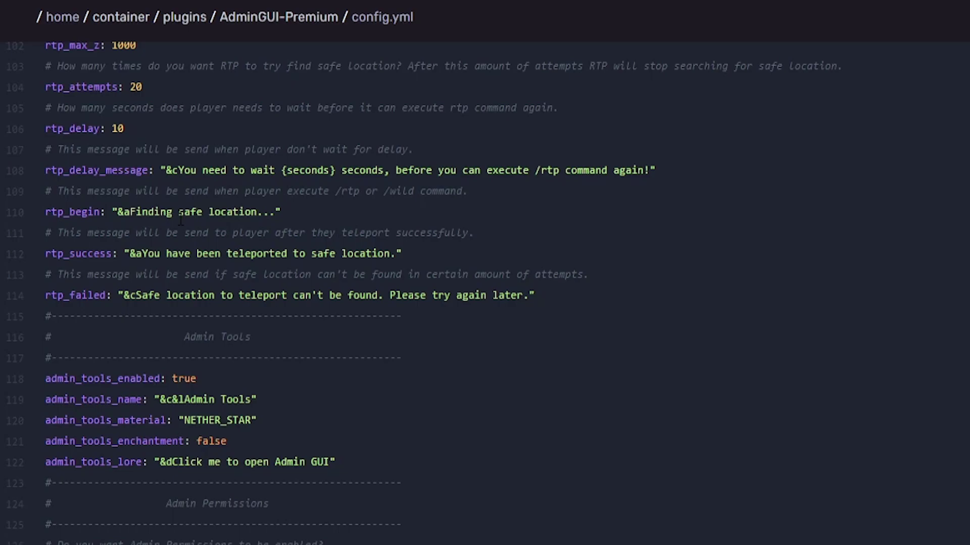
scroll(181, 218, "down", 2)
scroll(240, 284, "down", 6)
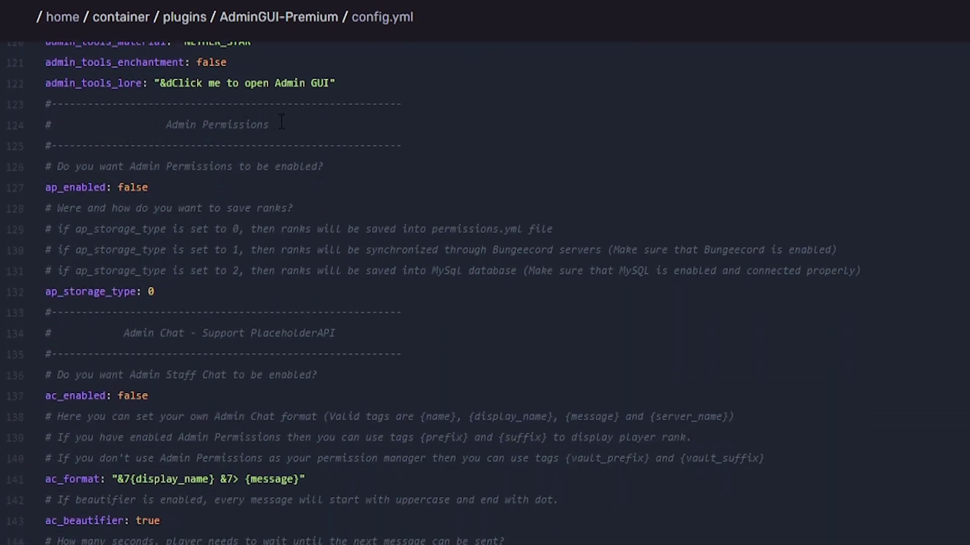
left_click_drag(284, 121, 142, 126)
left_click(184, 124)
double_click(129, 186)
type("true")
Review the comments explaining the ap_storage_type options for saving ranks
left_click_drag(567, 230, 234, 229)
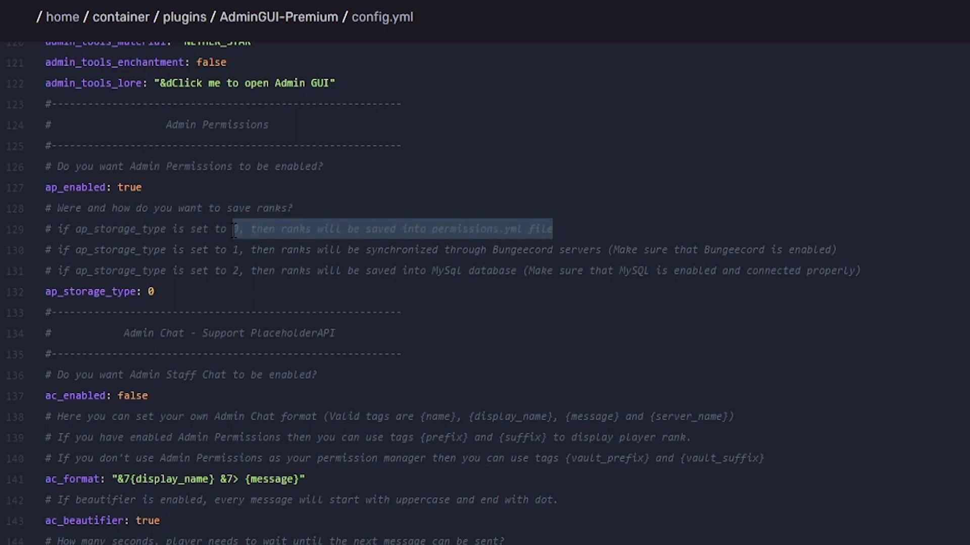
left_click(317, 225)
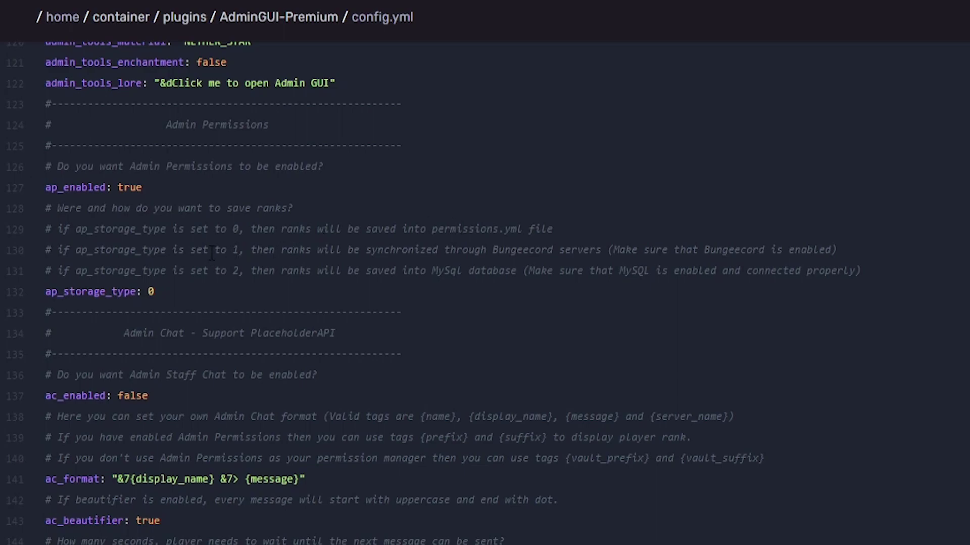
left_click_drag(212, 252, 323, 252)
left_click_drag(457, 251, 713, 255)
left_click(516, 250)
left_click(180, 286)
Enable the Admin Staff Chat by setting ac_enabled to true
scroll(181, 287, "down", 2)
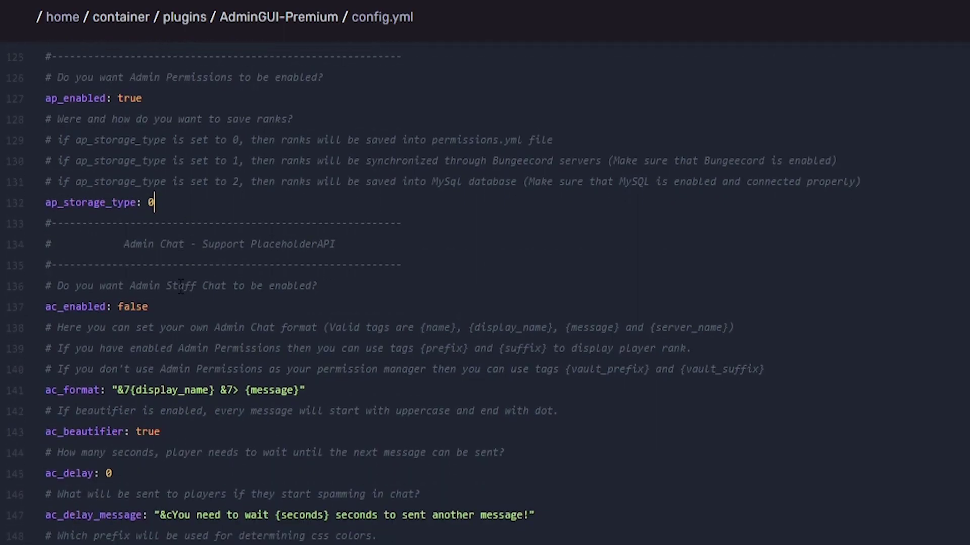
scroll(181, 286, "down", 2)
double_click(132, 206)
type("true")
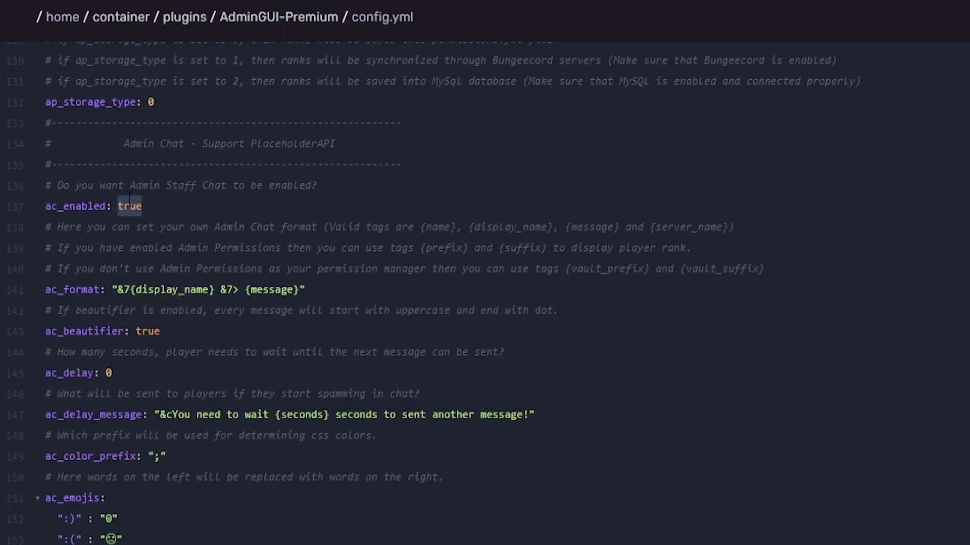
Copy the {prefix} tag from the comments and insert it with a trailing space at the start of the ac_format value
left_click_drag(46, 290, 316, 292)
left_click(316, 292)
left_click_drag(421, 227, 458, 231)
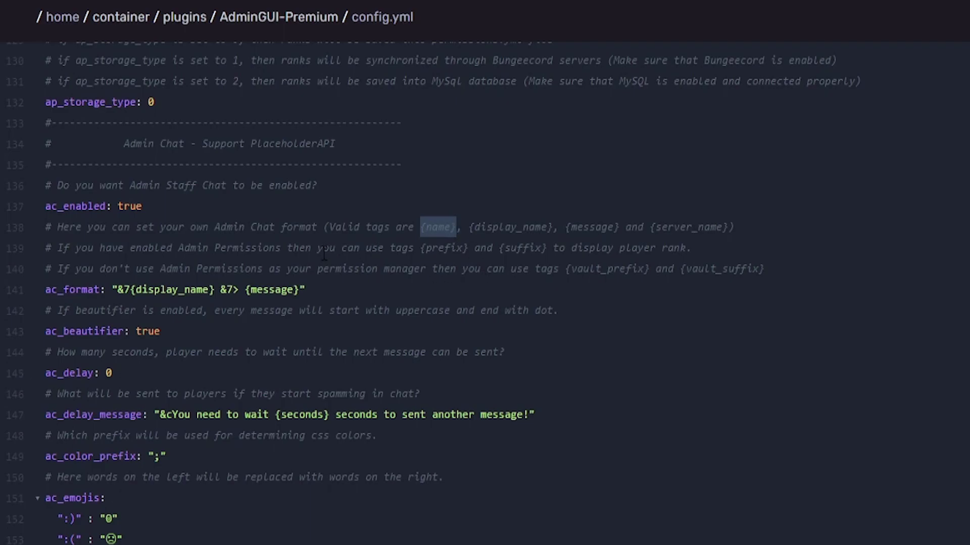
left_click_drag(646, 270, 564, 270)
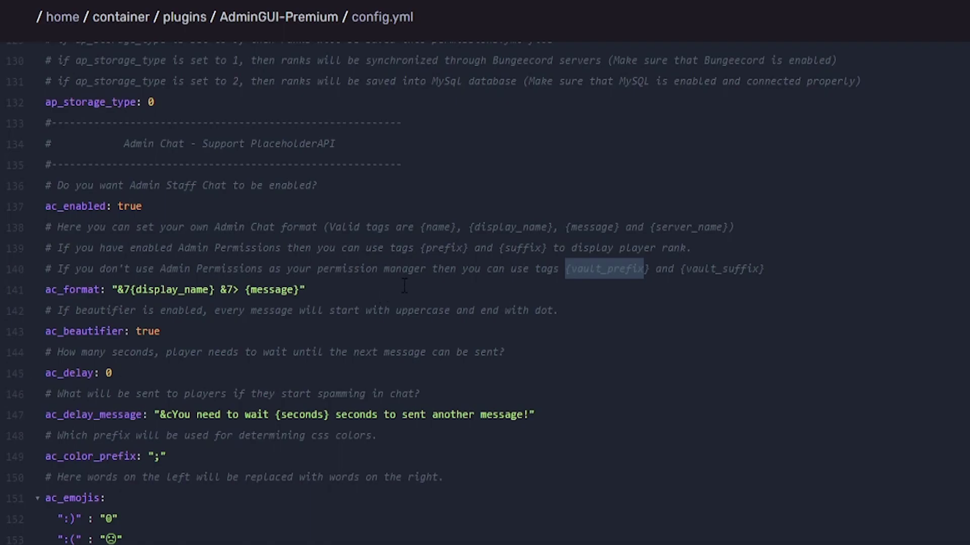
left_click_drag(468, 248, 420, 248)
key("ctrl+c")
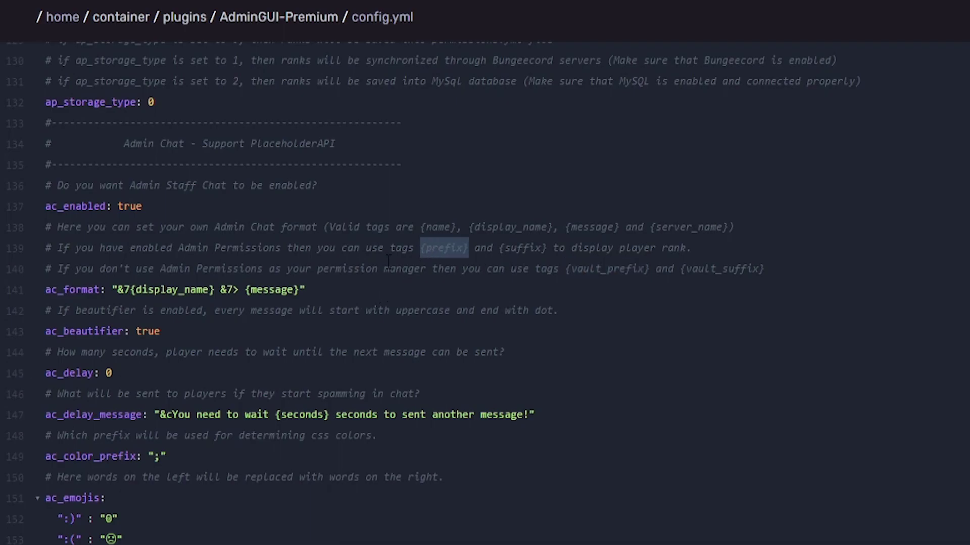
left_click(117, 290)
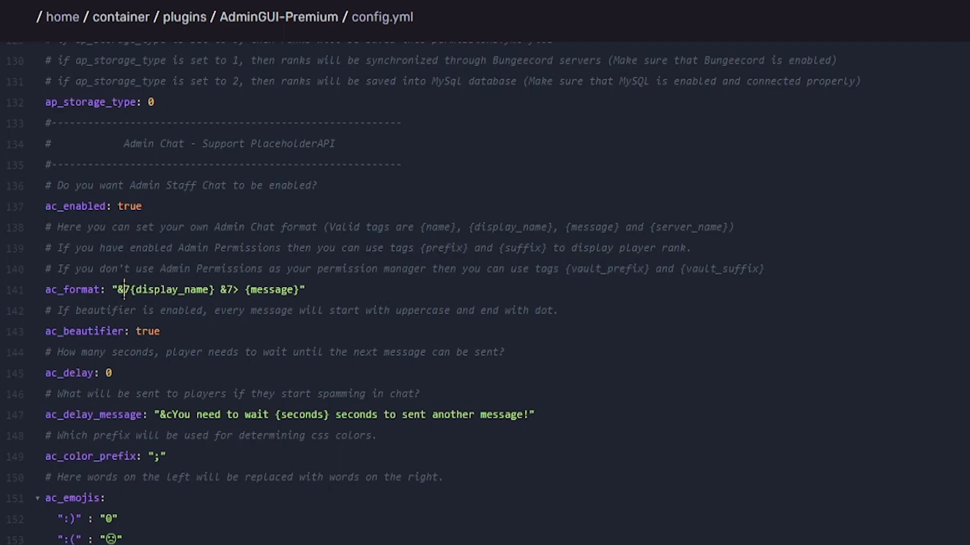
key("ctrl+v")
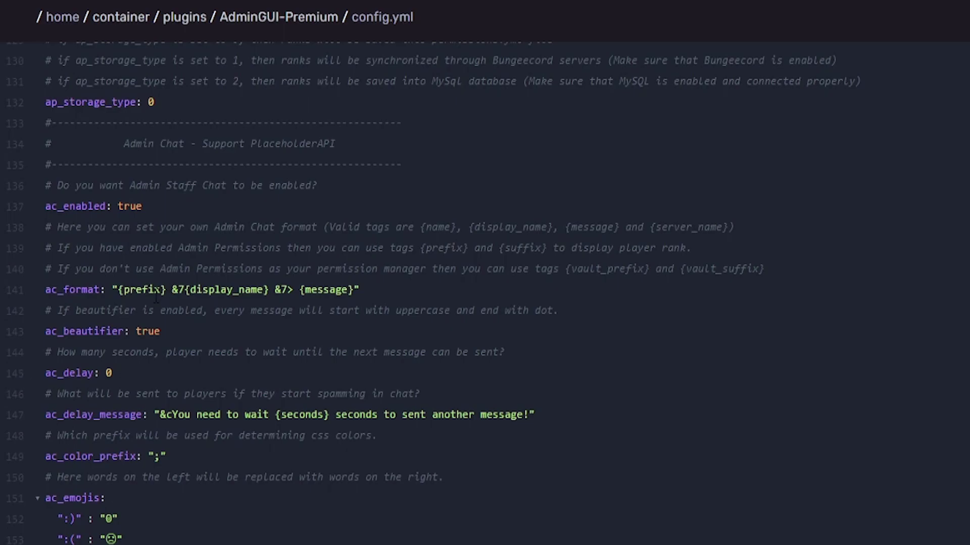
Review the remaining Admin Chat settings, including the beautifier, delay, color prefix, emoji replacements and word filter
scroll(166, 302, "down", 2)
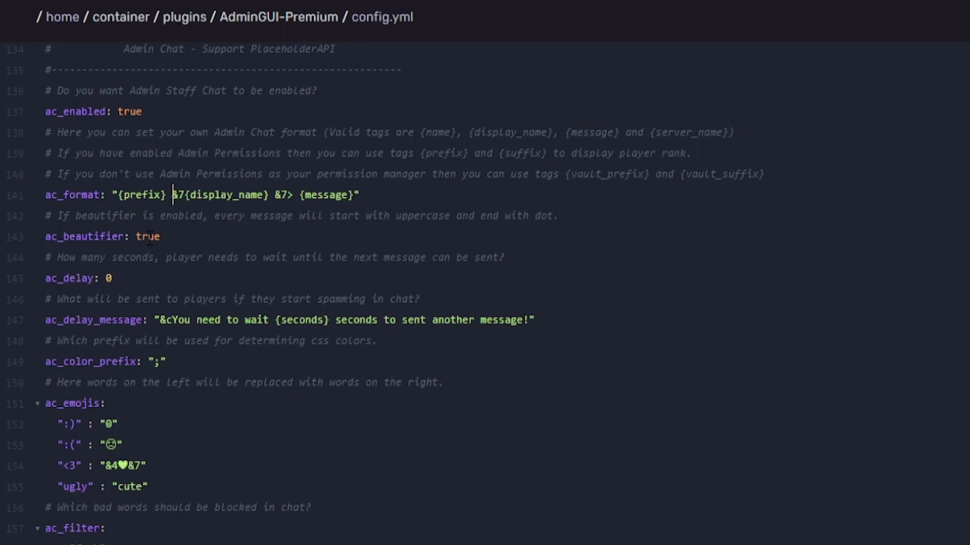
scroll(296, 217, "down", 2)
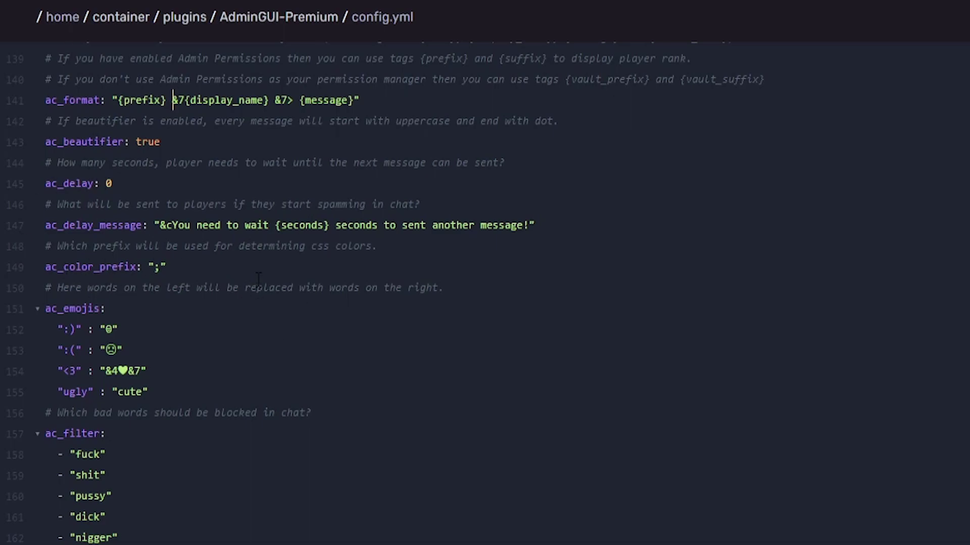
scroll(212, 277, "down", 2)
left_click_drag(148, 297, 22, 208)
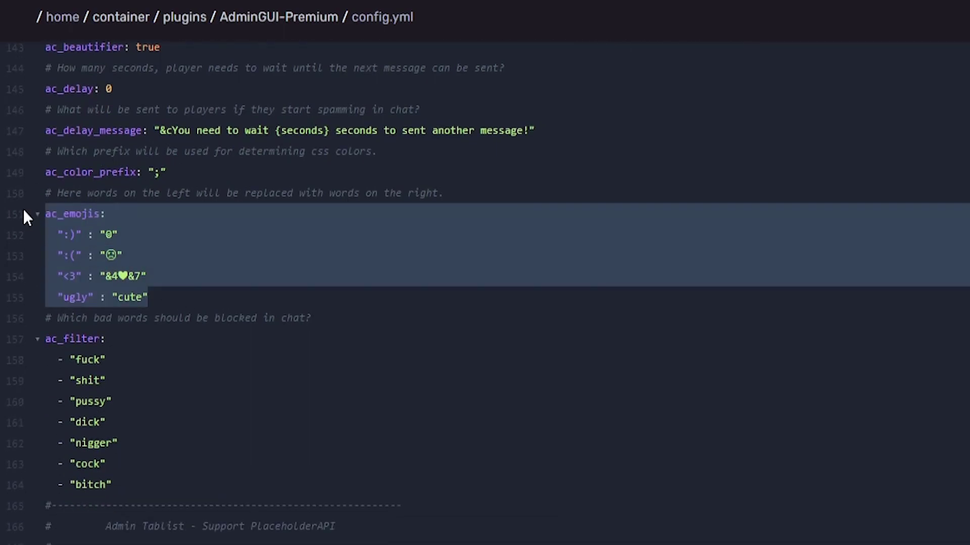
left_click(200, 246)
scroll(171, 306, "down", 2)
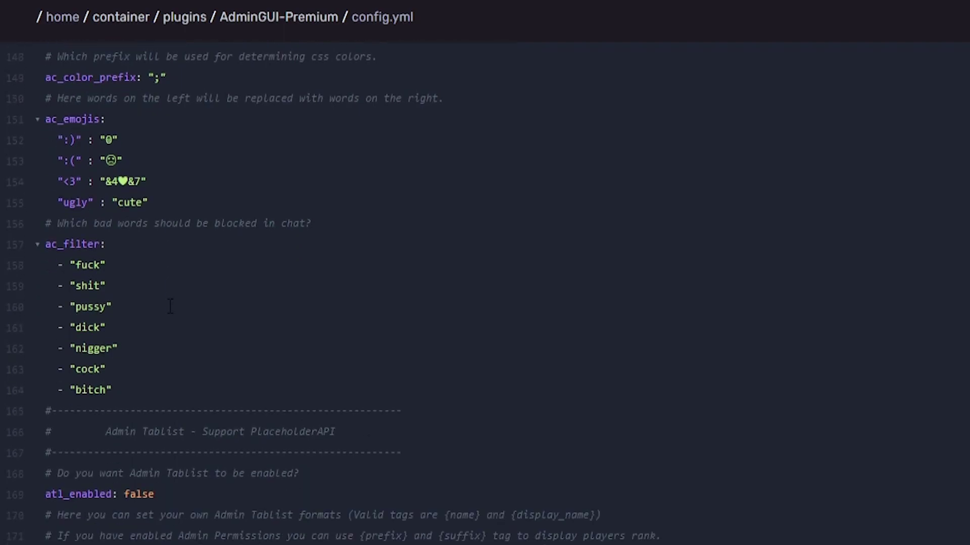
Enable the Admin Tablist and Admin Command Spy by setting atl_enabled and acs_enabled to true
scroll(77, 221, "down", 5)
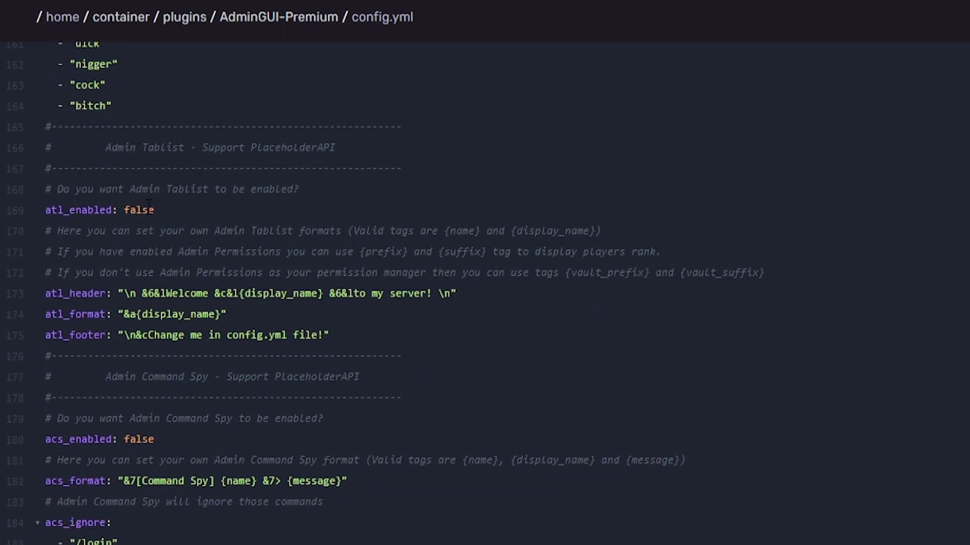
left_click(148, 210)
double_click(148, 210)
type("true")
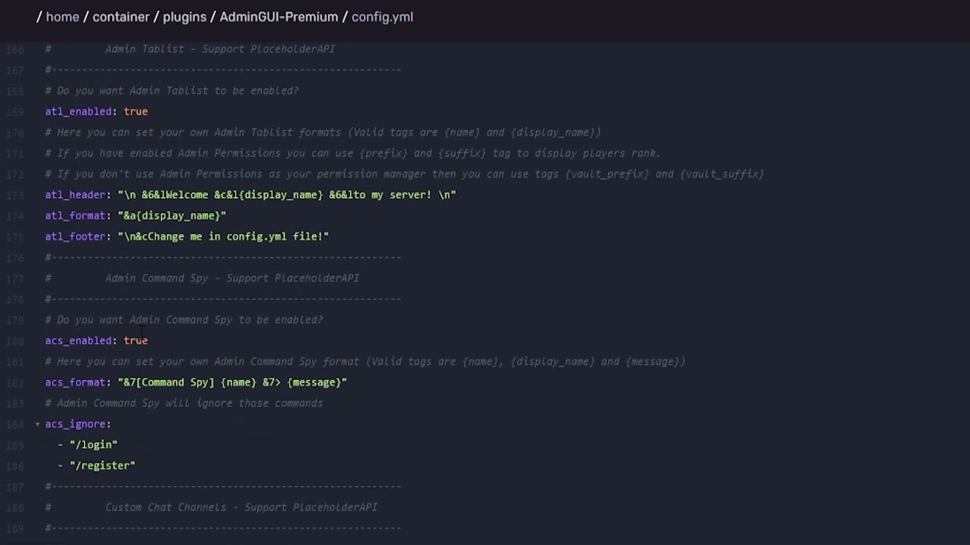
Examine the custom chat channel definitions under ccc, including the staff channel's permission
scroll(142, 331, "down", 6)
left_click_drag(64, 129, 325, 279)
left_click(321, 298)
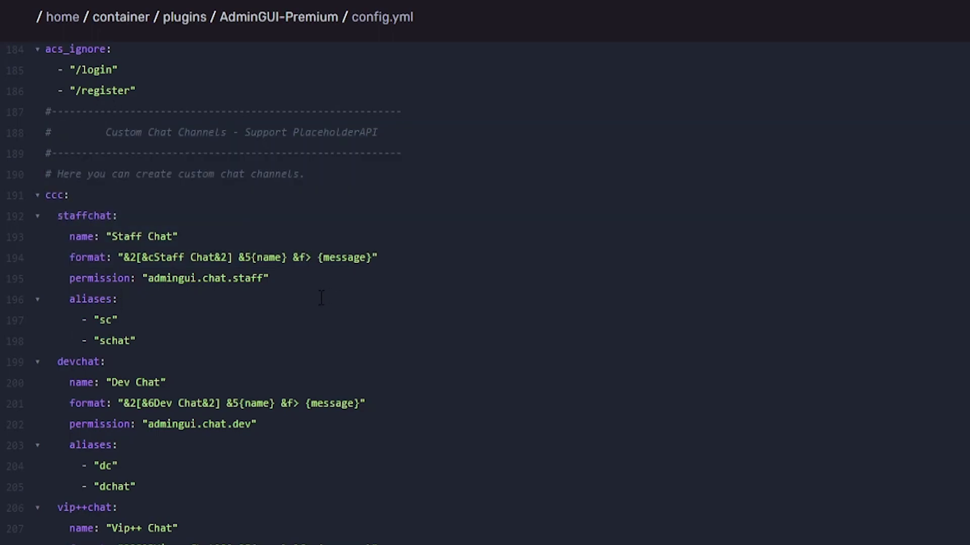
scroll(275, 277, "down", 2)
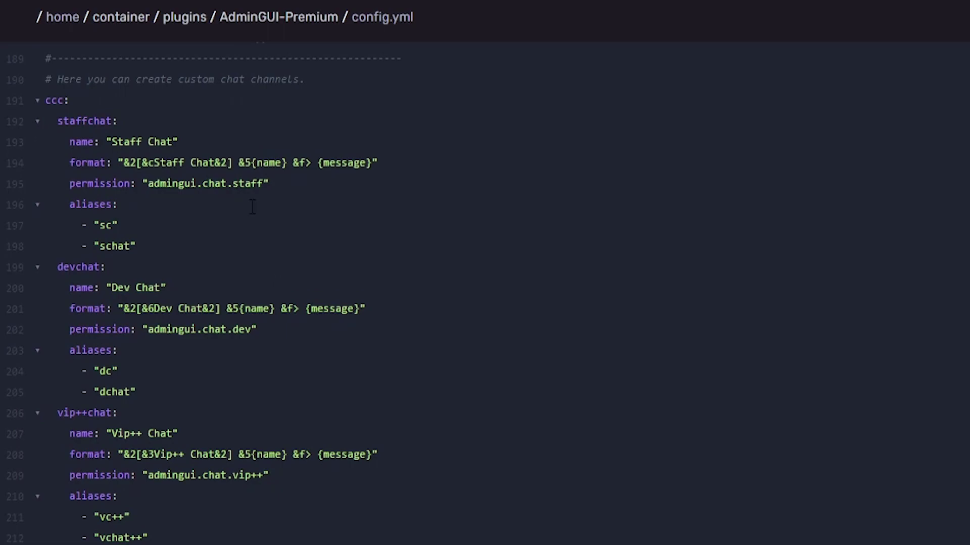
left_click_drag(271, 183, 111, 184)
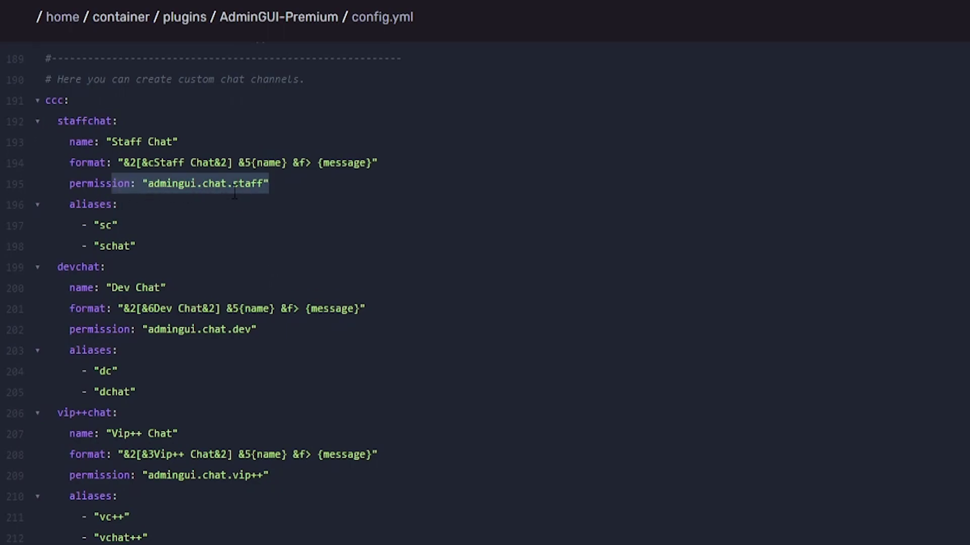
scroll(247, 196, "down", 6)
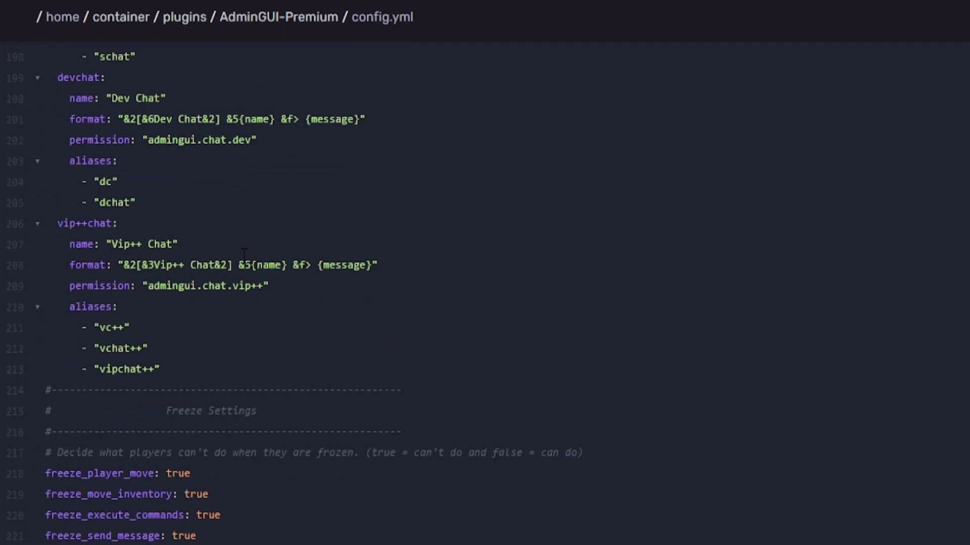
Examine the Freeze Settings, Bungeecord and MySQL database sections of config.yml
scroll(242, 260, "down", 3)
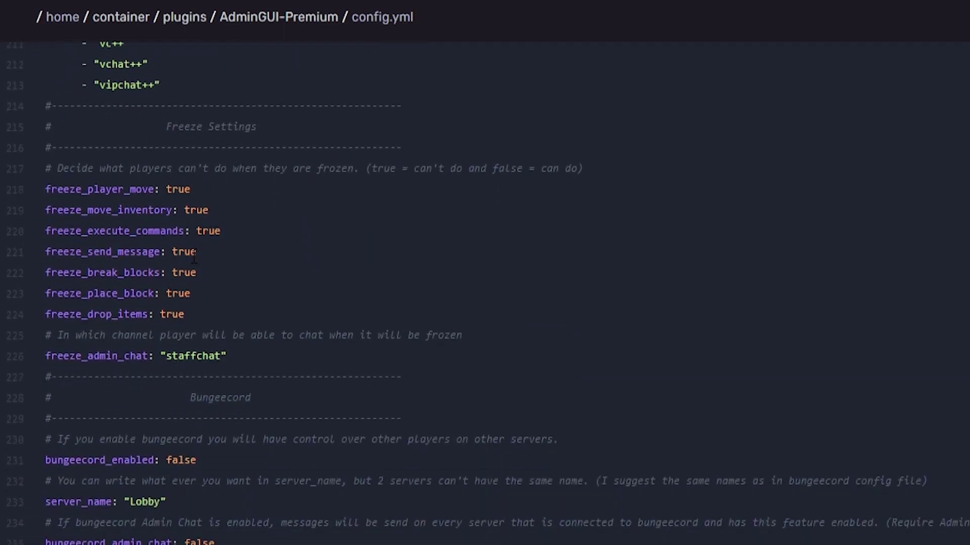
scroll(227, 265, "down", 4)
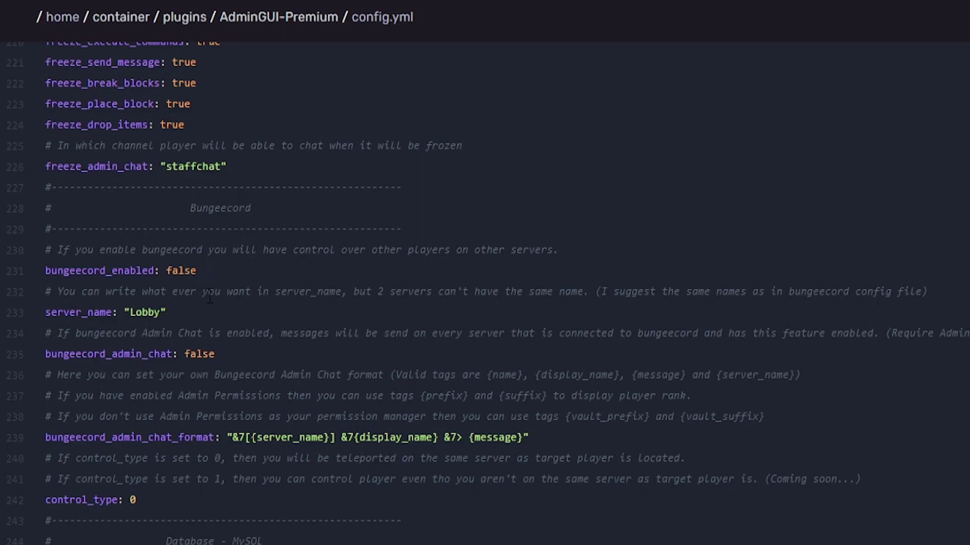
scroll(168, 285, "down", 2)
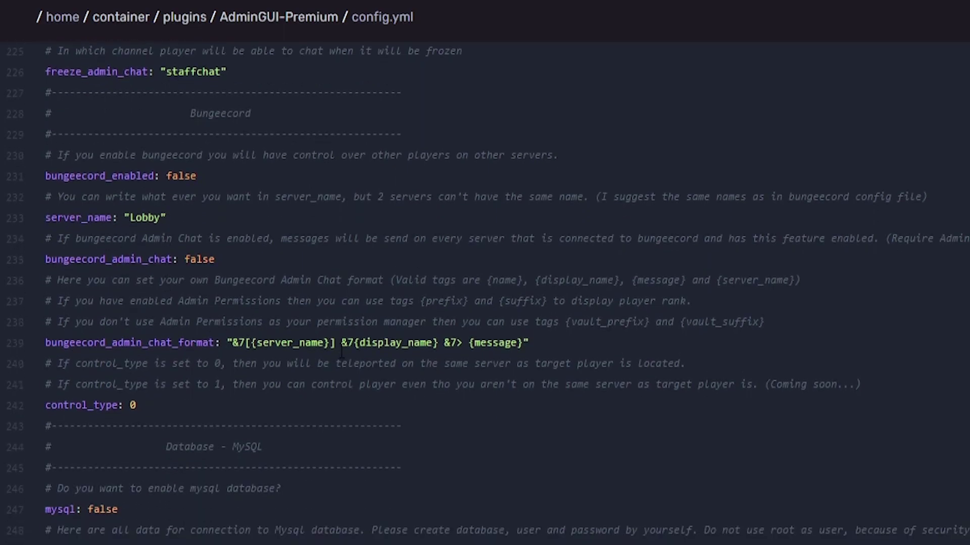
left_click_drag(344, 343, 238, 343)
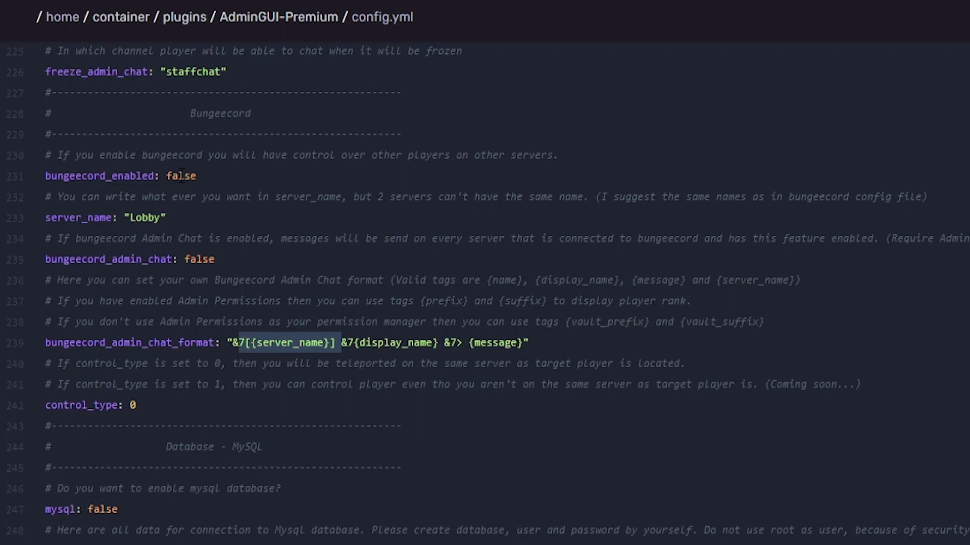
left_click(88, 176)
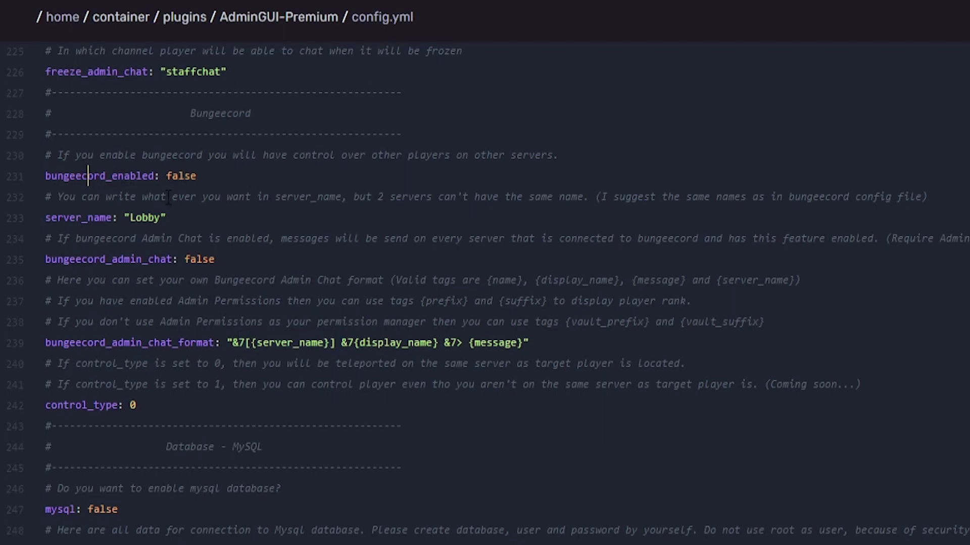
scroll(218, 288, "down", 1)
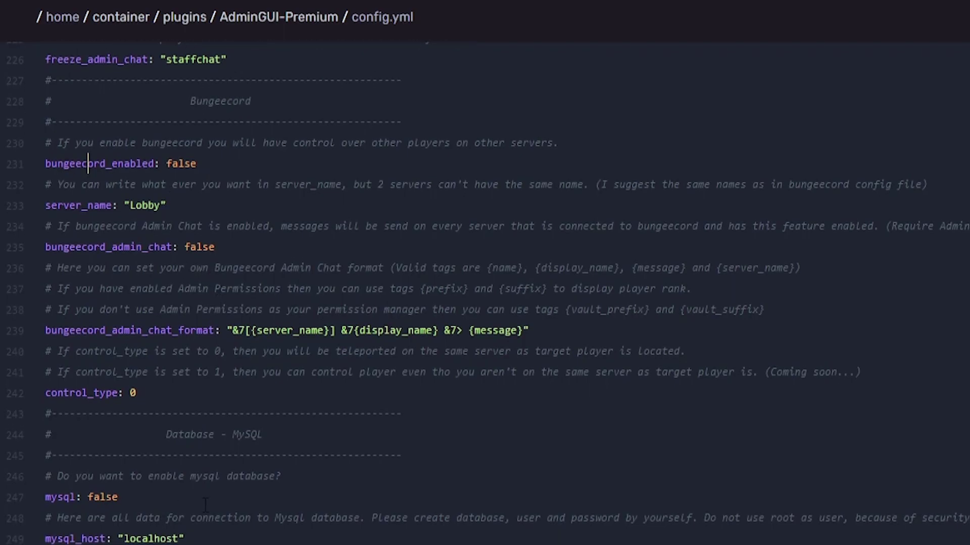
left_click_drag(202, 543, 50, 490)
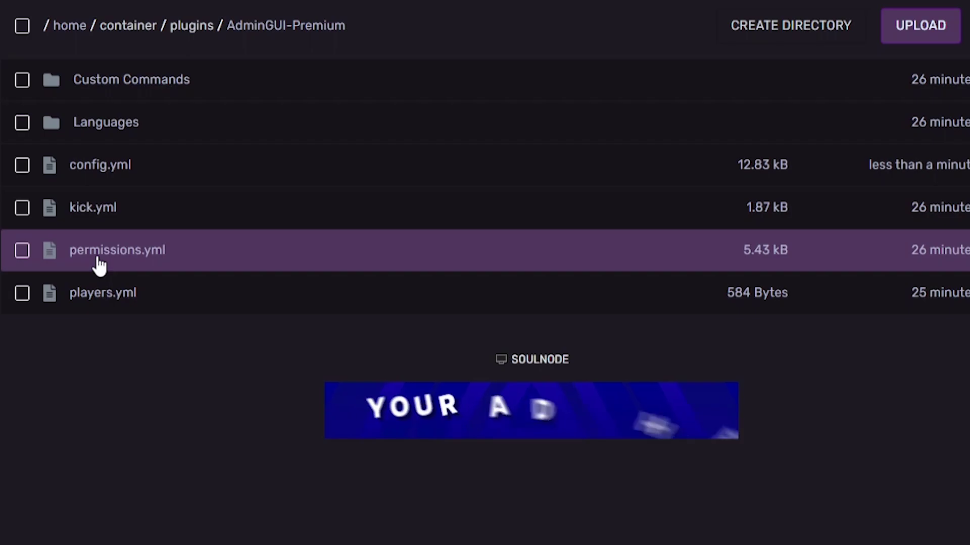
Open permissions.yml and examine the default group's prefix, suffix, priority and permissions list
left_click(94, 257)
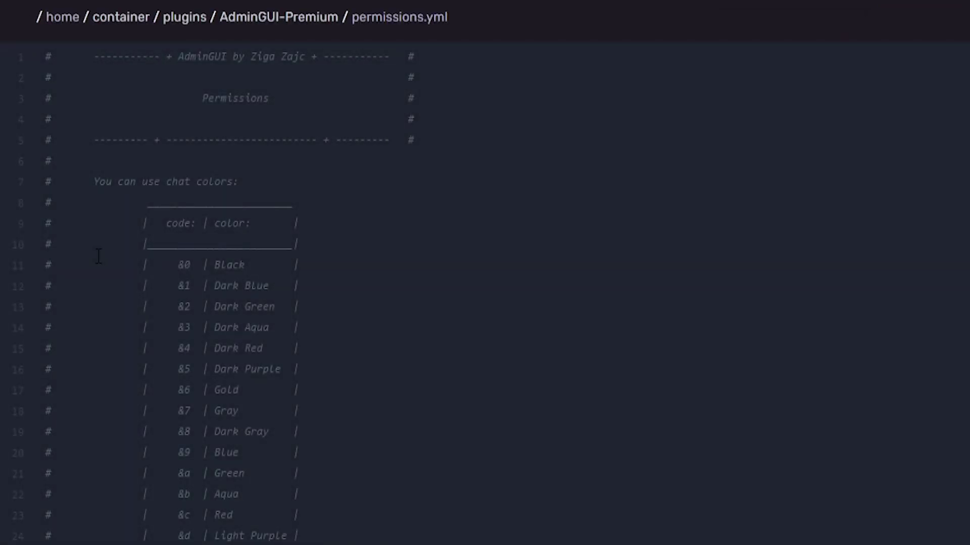
scroll(98, 256, "down", 9)
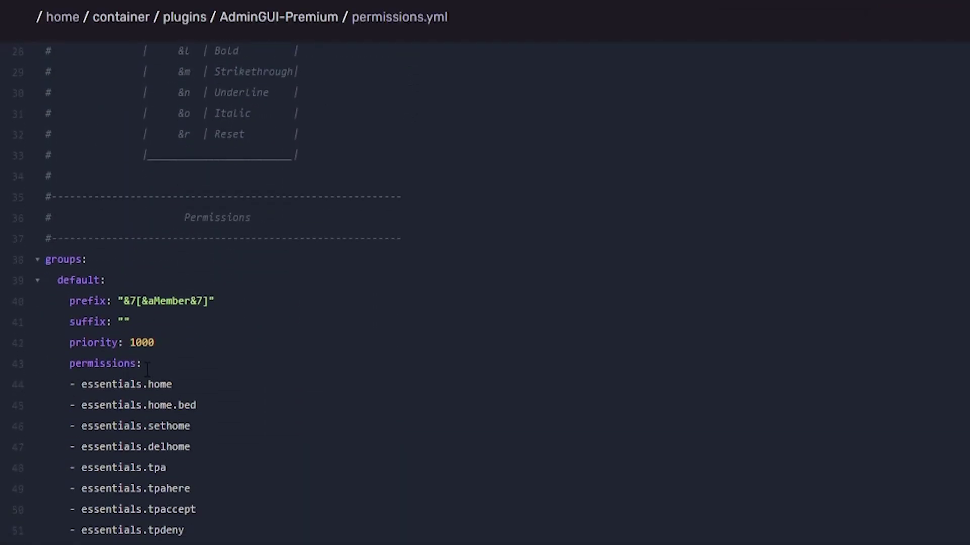
scroll(151, 290, "down", 2)
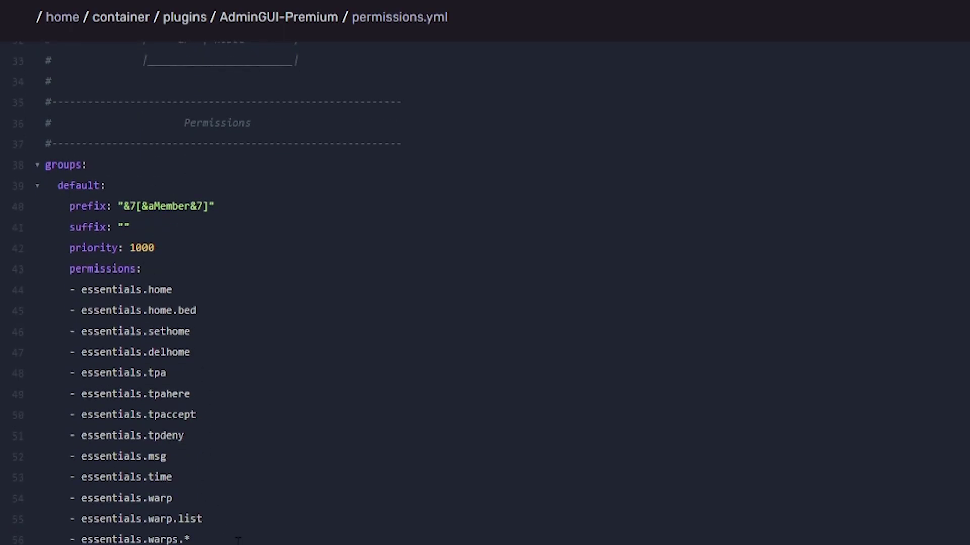
left_click(191, 538)
left_click_drag(191, 538, 0, 290)
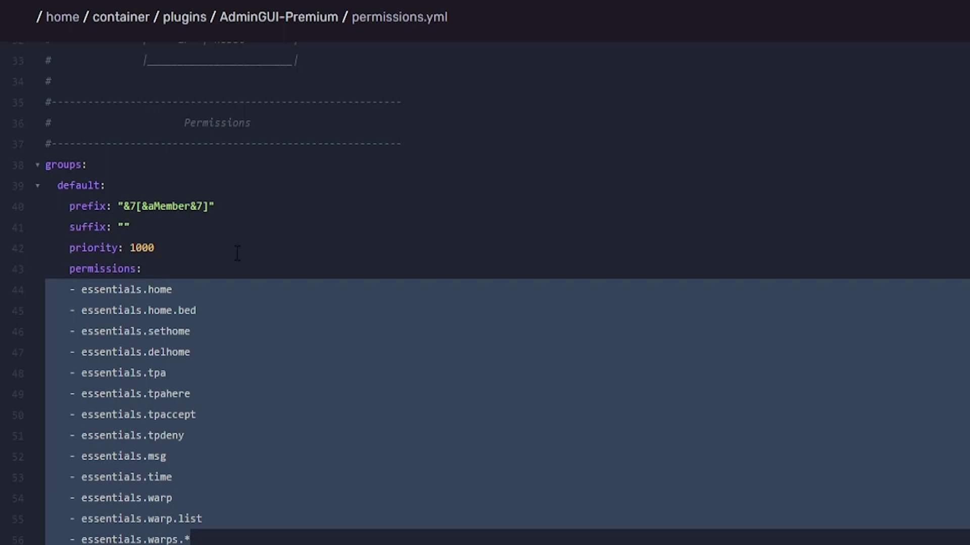
left_click(229, 373)
left_click(255, 538)
left_click_drag(256, 539, 15, 269)
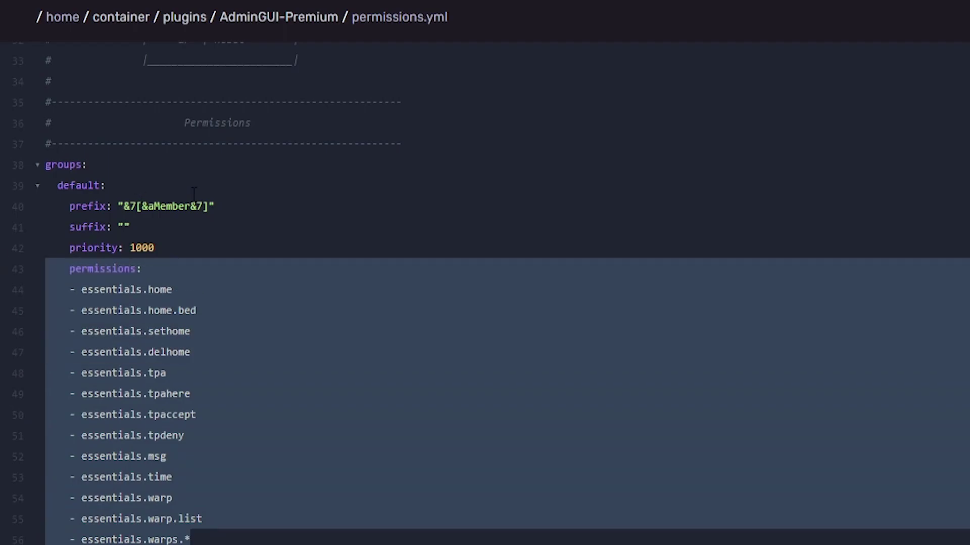
Review the member+, helper, builder, moderator, admin and owner groups with their inheritance and permissions, and save the file
scroll(255, 227, "down", 6)
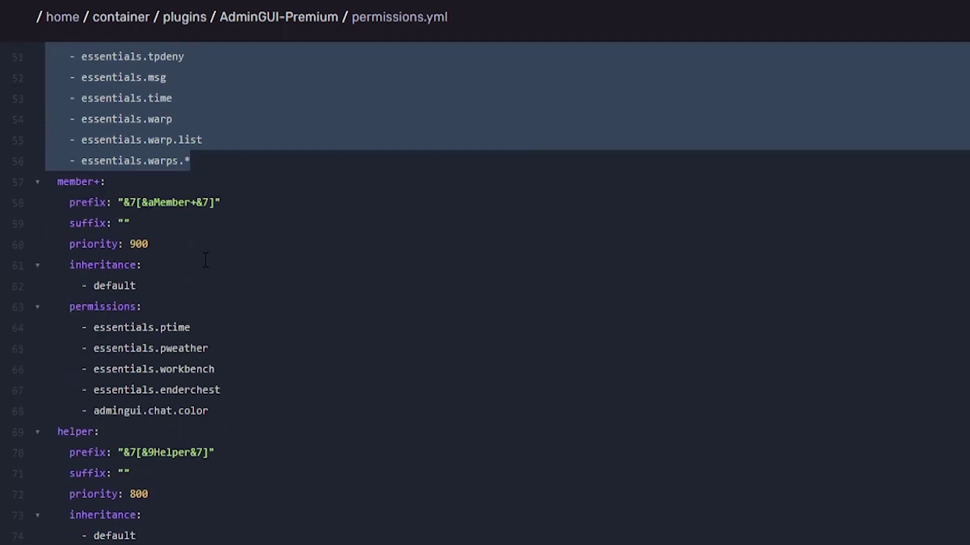
scroll(177, 222, "down", 10)
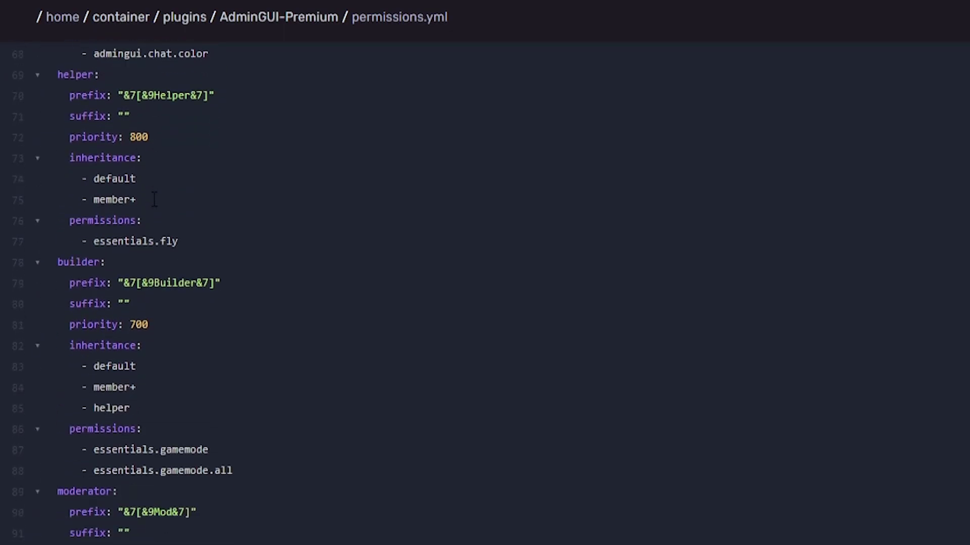
scroll(161, 258, "down", 14)
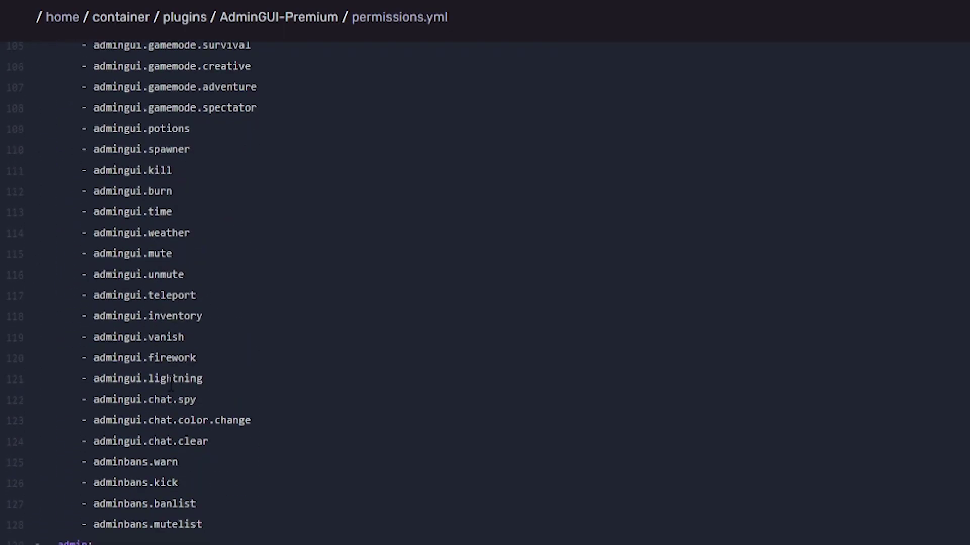
scroll(171, 429, "down", 6)
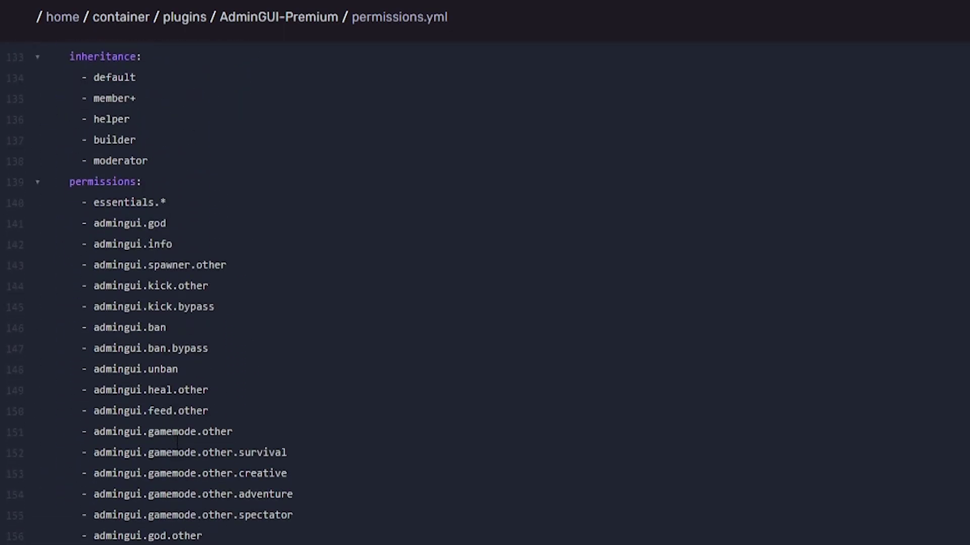
scroll(204, 494, "down", 12)
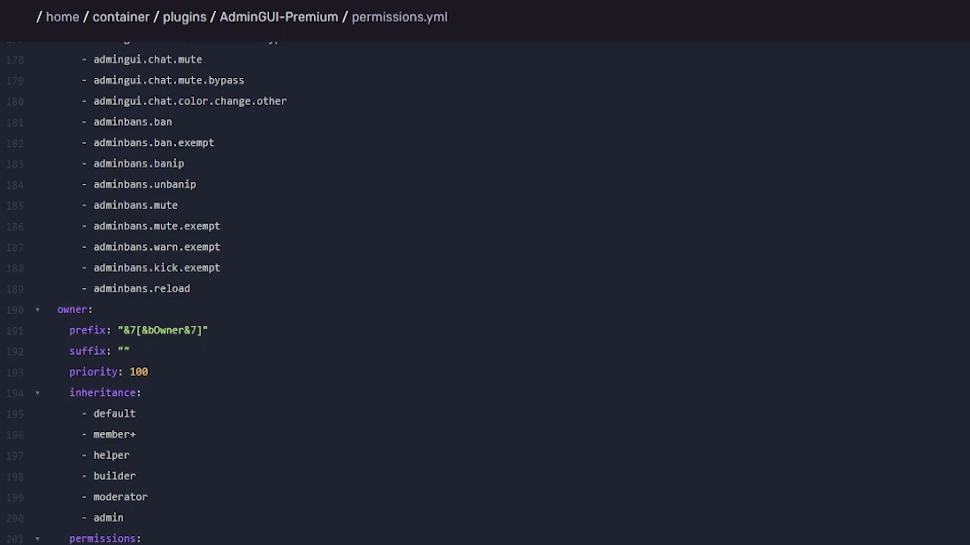
key("ctrl+s")
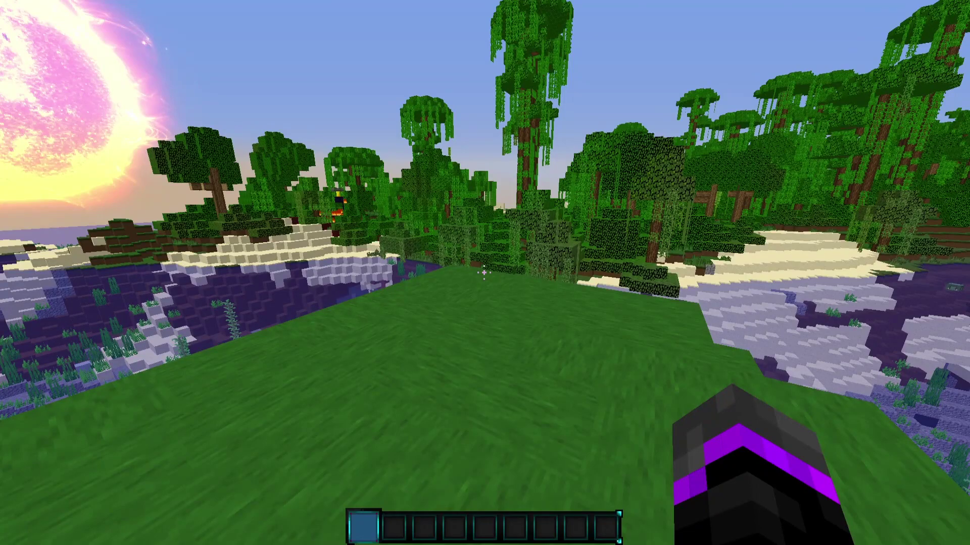
Switch to Minecraft and send "hi" in chat with the ;lightsalmon color code, leaving a space before the text
key("t")
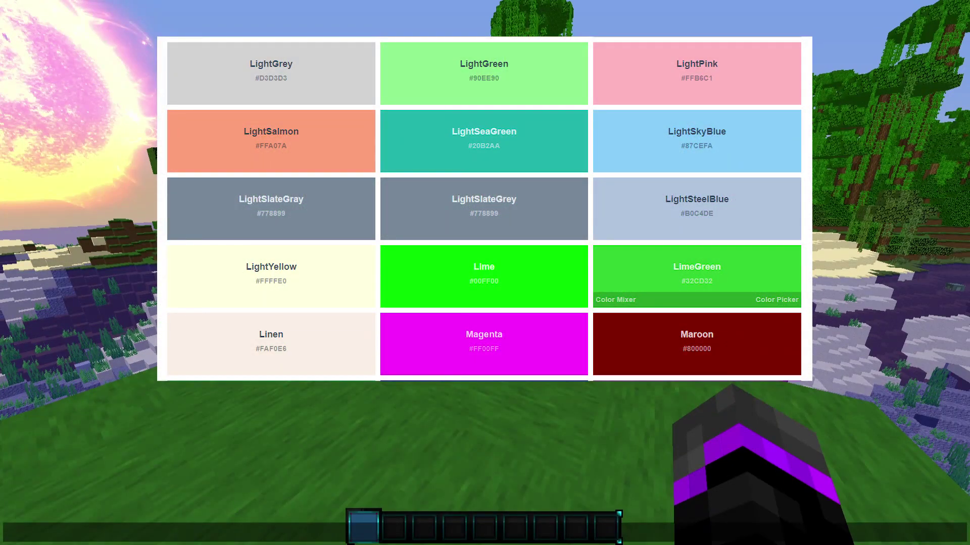
type(";lightsalm")
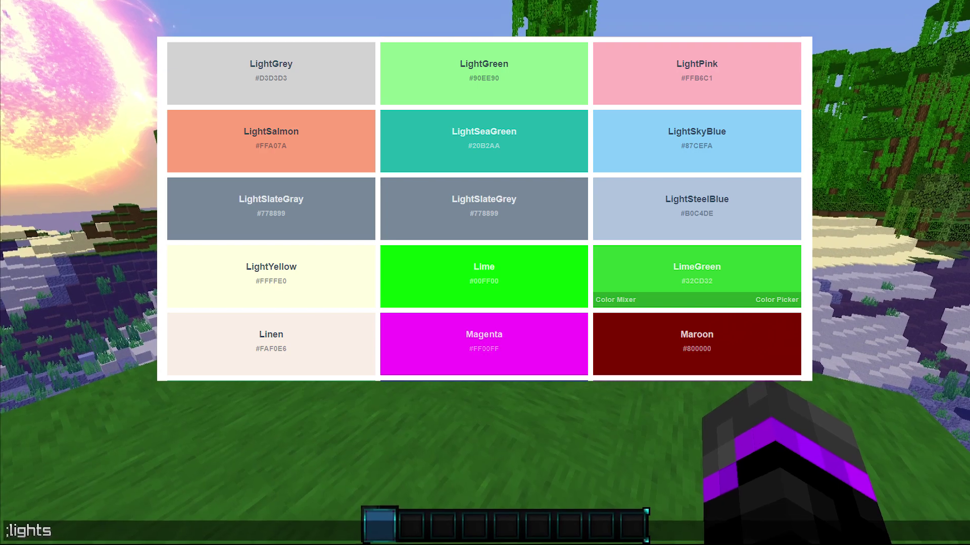
type("onhi.")
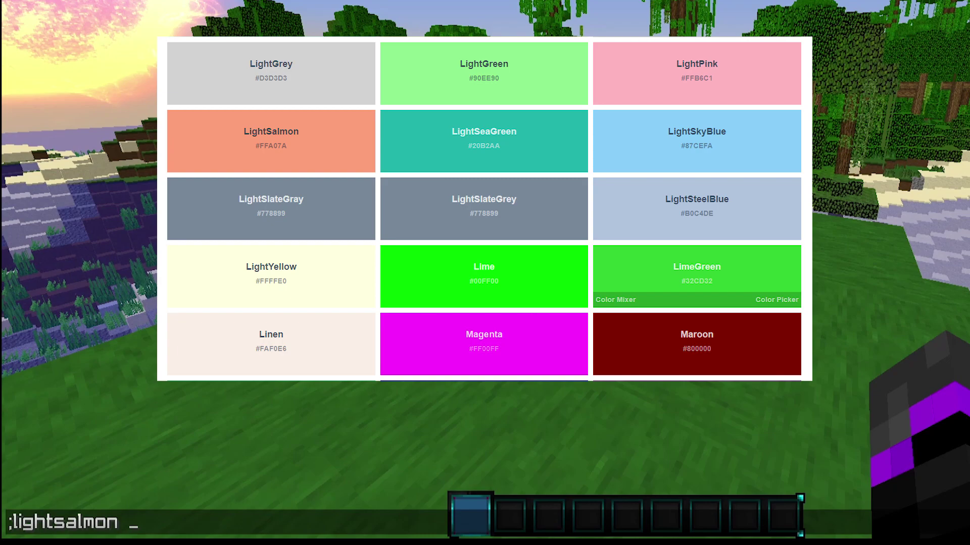
key("Return")
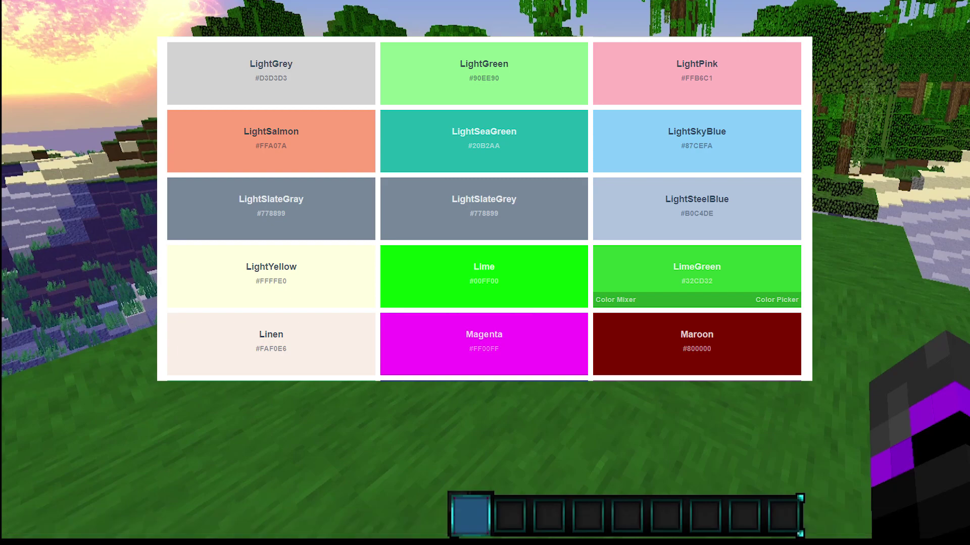
Resend the light salmon message as ";lightsalmonhi", without the space between color code and text
key("t")
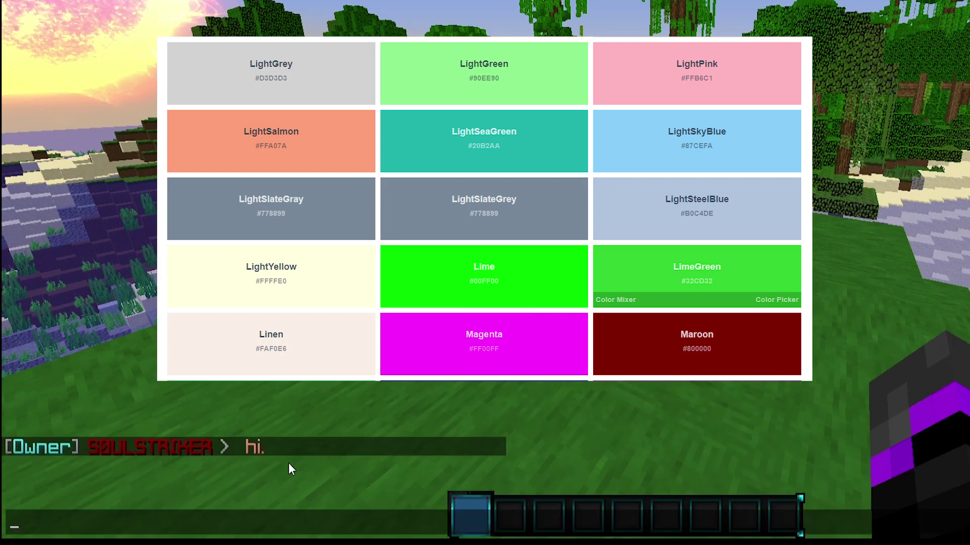
key("Up")
key("Left")
key("Left")
key("BackSpace")
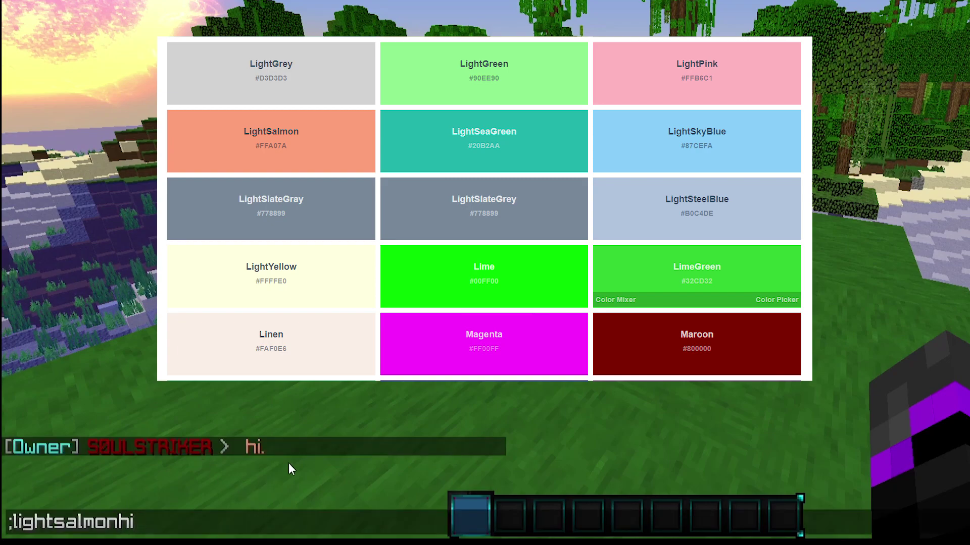
key("Return")
Send the chat message "lime" colored with the ;lime color code
key("t")
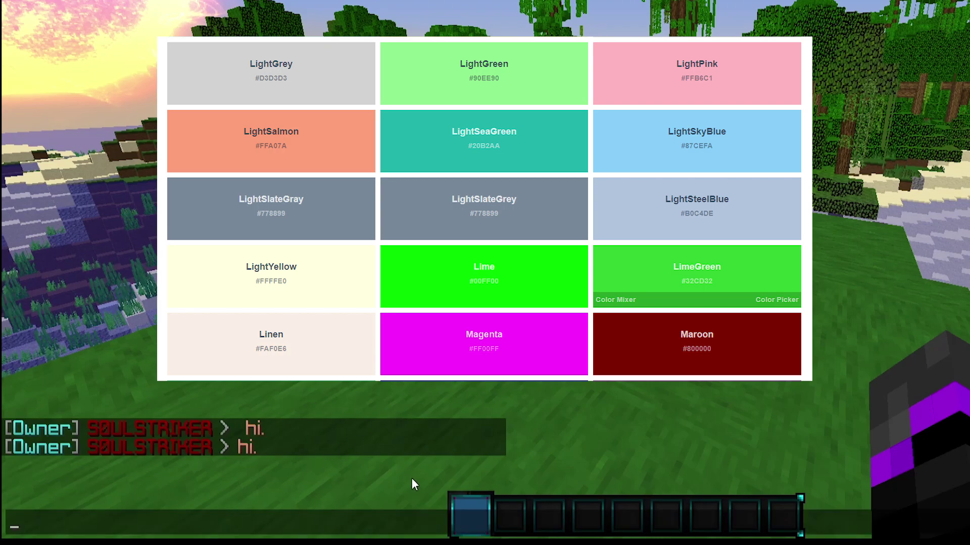
type(";lime ")
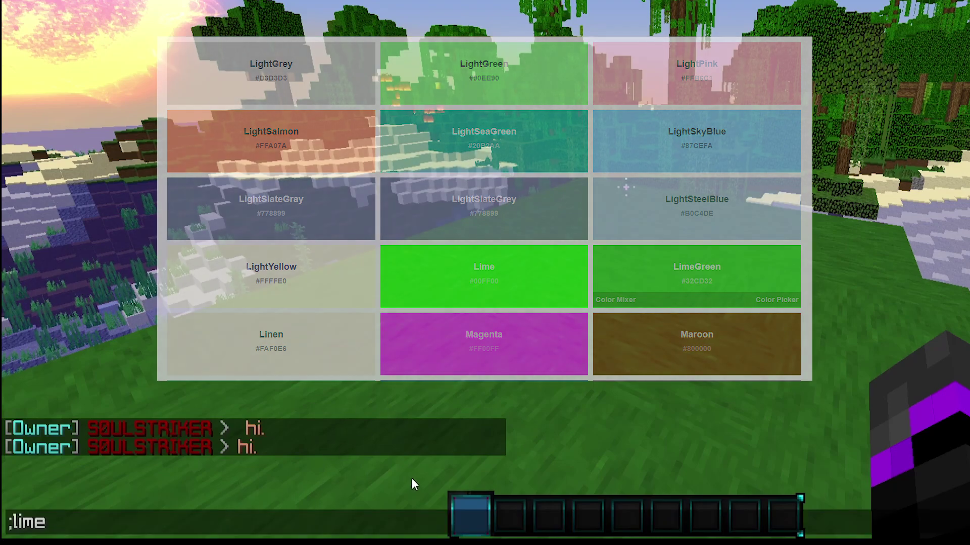
type("lime")
key("Return")
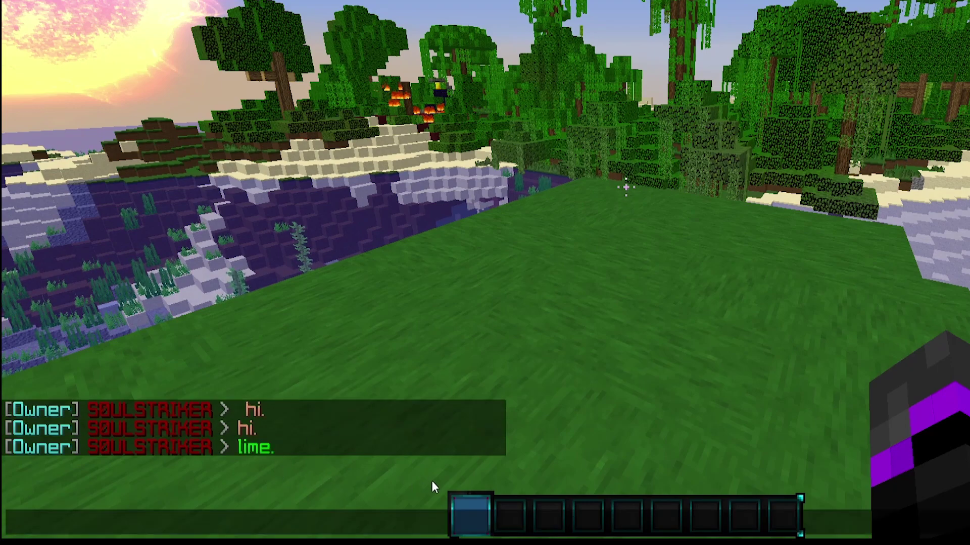
Resend the "lime" chat message with its color code changed to ;maroon
key("Up")
key("BackSpace")
key("BackSpace")
key("BackSpace")
key("BackSpace")
type("maroon")
key("Return")
Send the maroon chat message again with its text changed to "hi"
key("t")
key("Up")
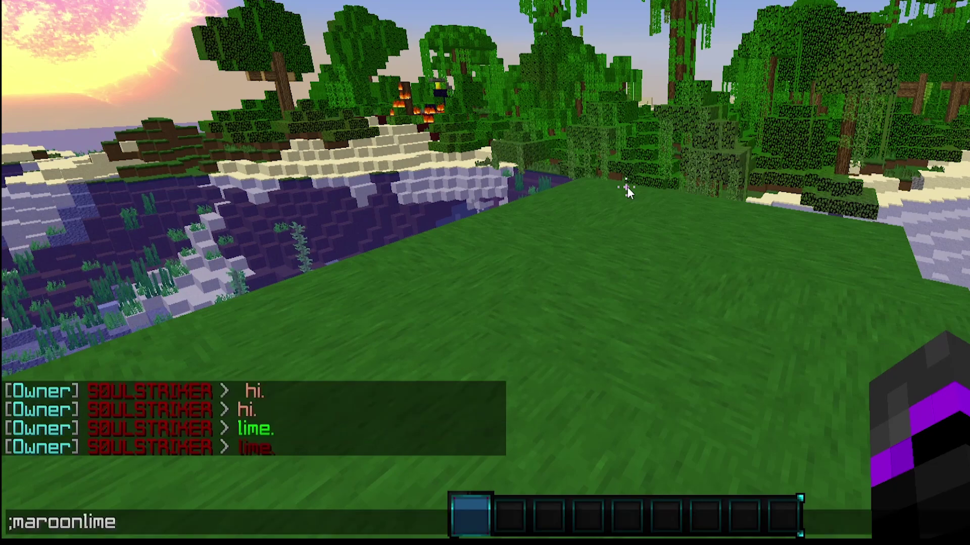
key("BackSpace")
key("BackSpace")
type("hi")
key("Return")
Send the chat message "test" colored with the hex code #9370DB, and close the chat
key("t")
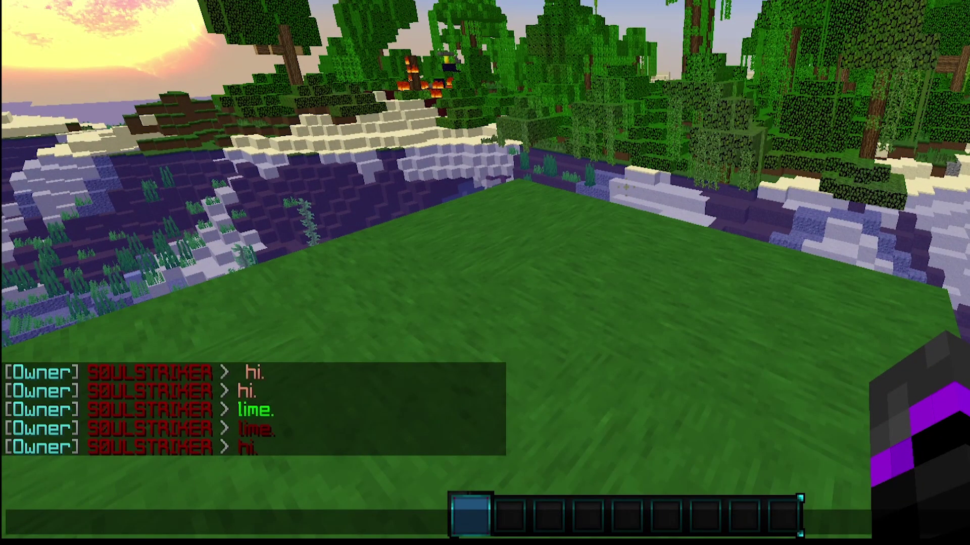
type("#9370DB")
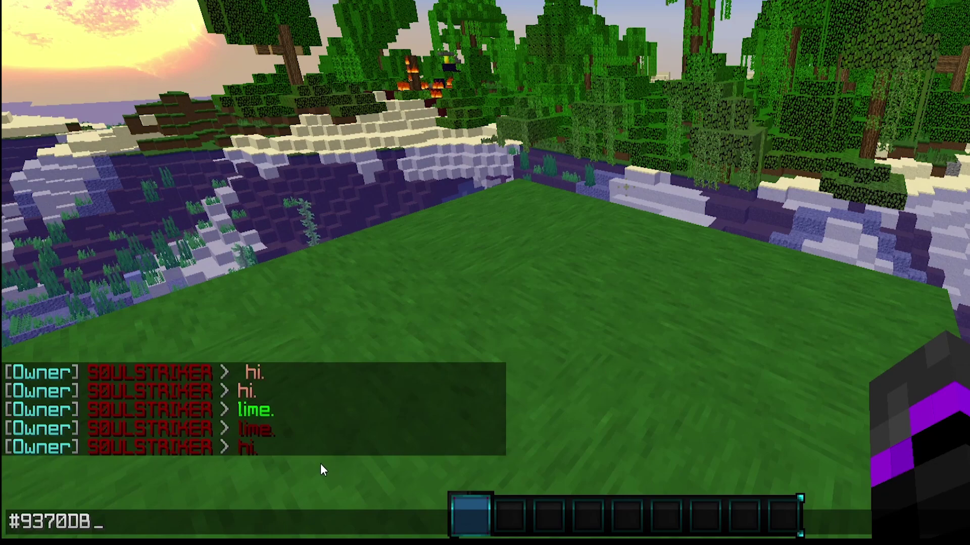
type("test")
key("Return")
key("t")
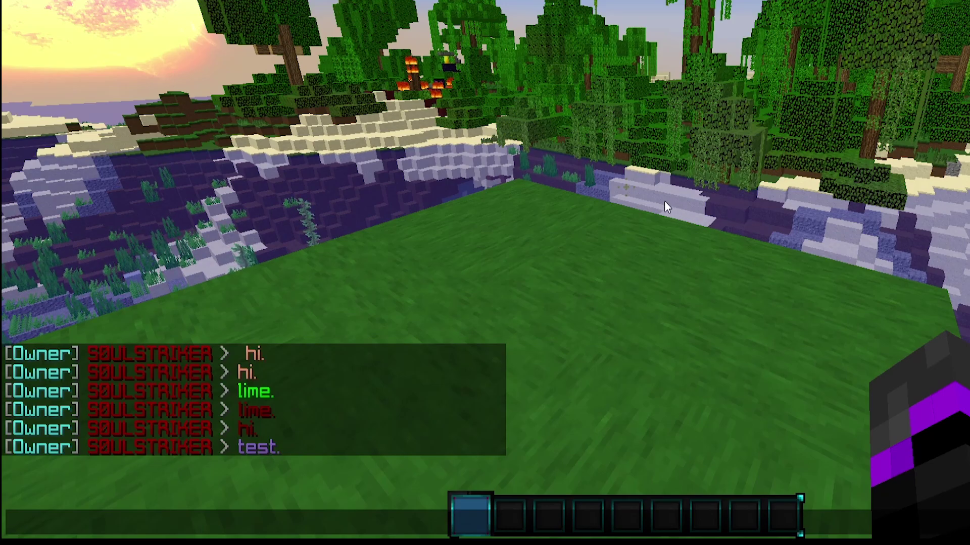
key("Escape")
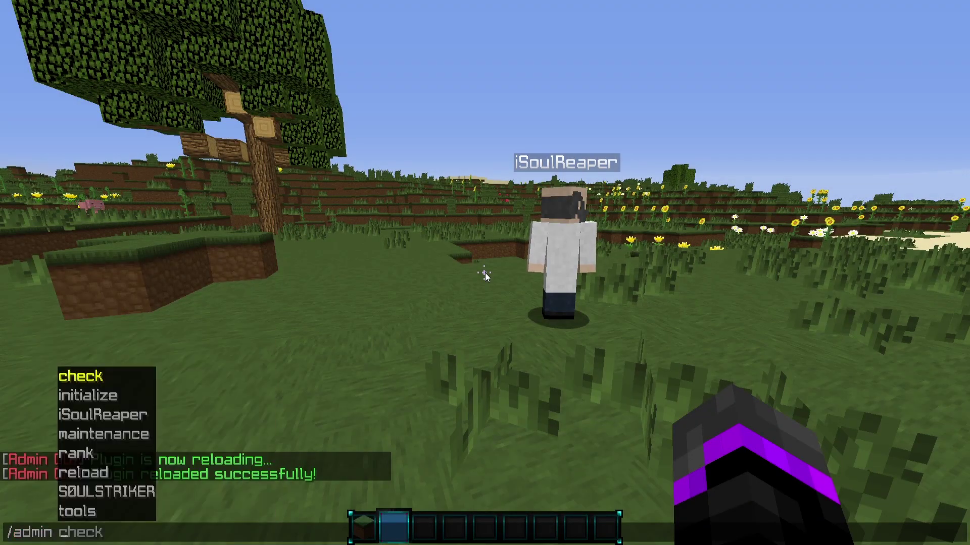
Set the other player's rank to helper with the /admin rank set command, and send "hi" in chat
left_click(80, 457)
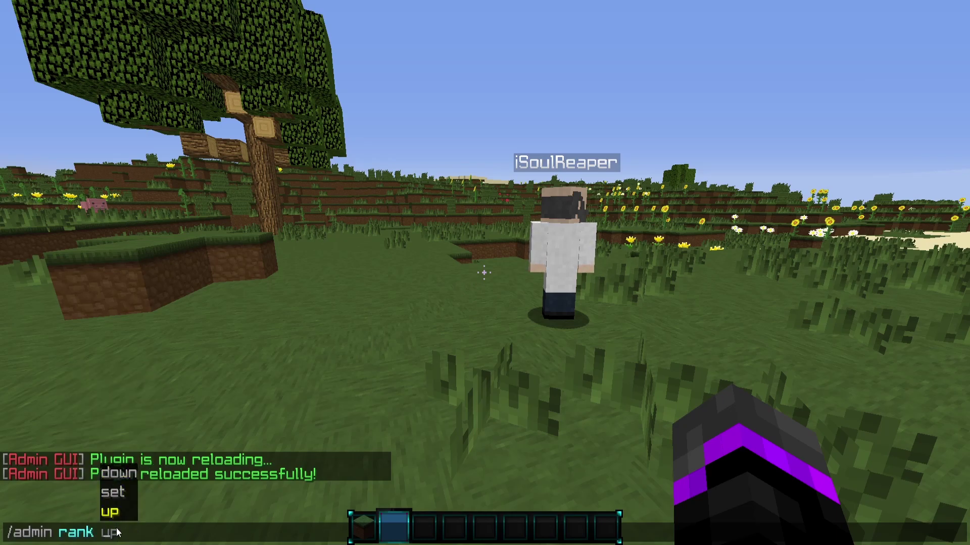
left_click(128, 495)
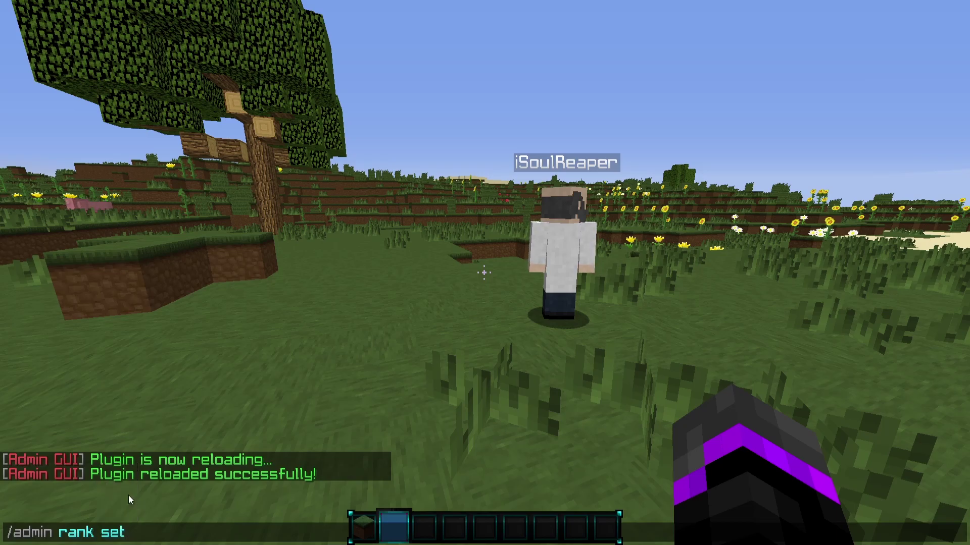
key("Tab")
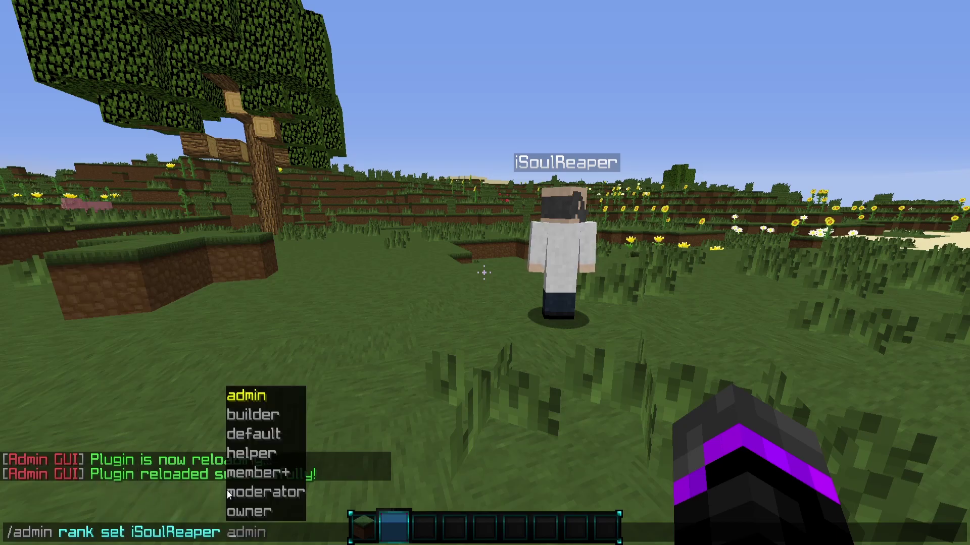
left_click(253, 461)
key("Return")
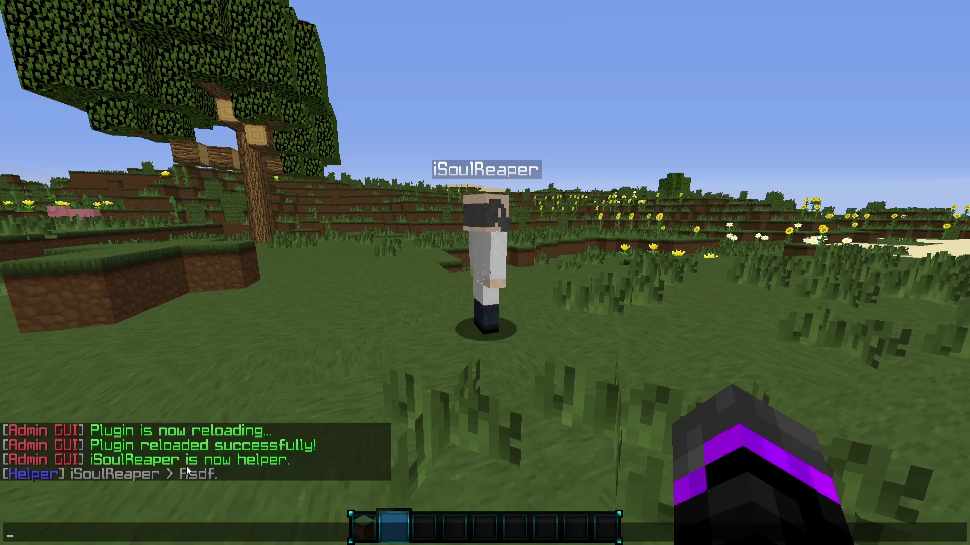
type("hi")
key("Return")
Reuse the /admin rank set command for the own player name and set the rank to owner
key("t")
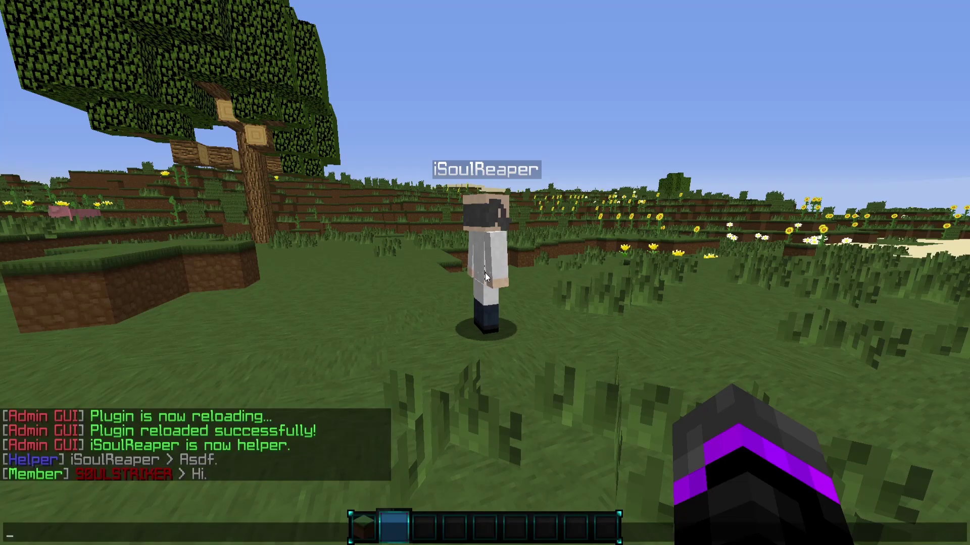
key("Up")
key("Up")
key("Left")
key("Left")
key("Left")
key("Left")
key("Left")
key("Left")
key("Left")
key("BackSpace")
key("BackSpace")
key("BackSpace")
key("BackSpace")
key("BackSpace")
key("BackSpace")
key("BackSpace")
key("BackSpace")
key("BackSpace")
key("BackSpace")
key("BackSpace")
type("s")
key("Tab")
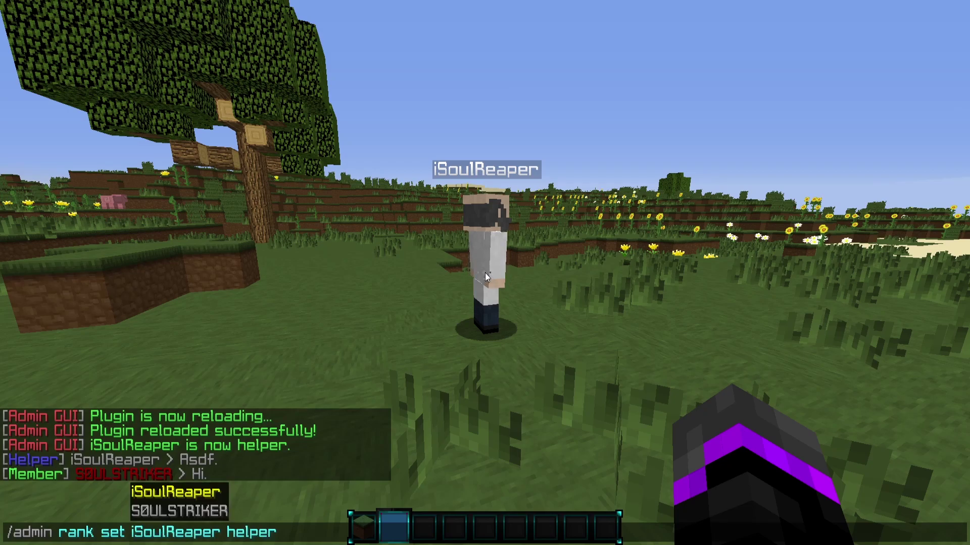
key("BackSpace")
key("BackSpace")
key("BackSpace")
key("BackSpace")
key("BackSpace")
key("BackSpace")
type("o")
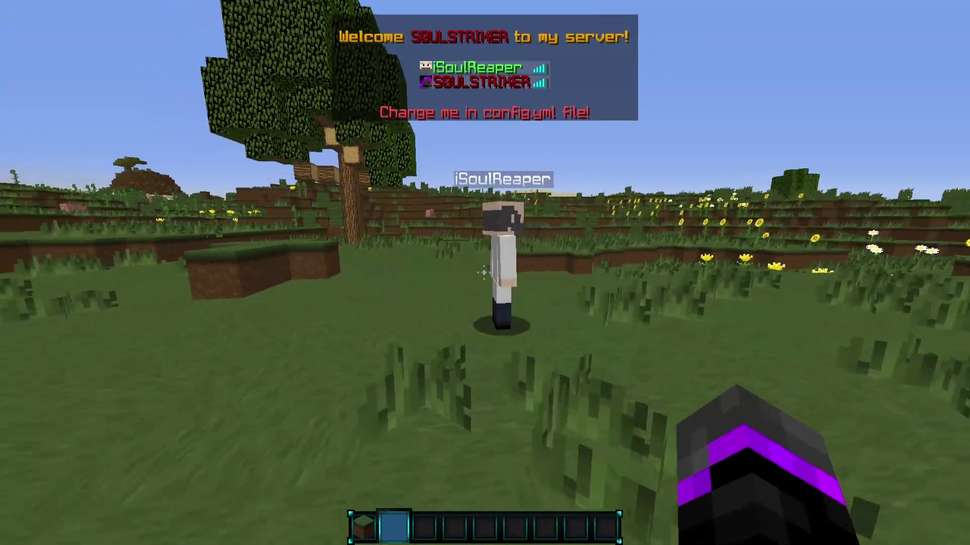
Send "Hi." in chat to test the owner rank's prefix
key("w")
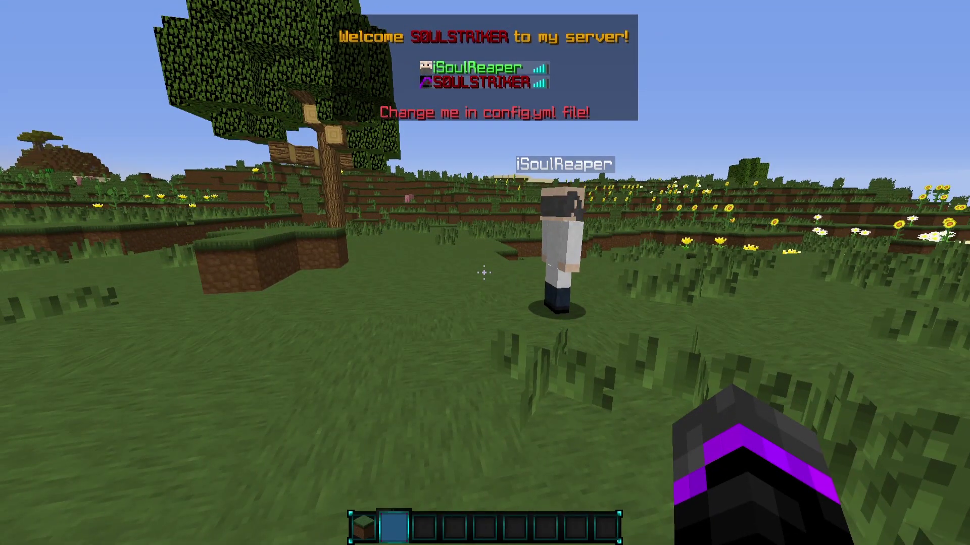
type("tHi.")
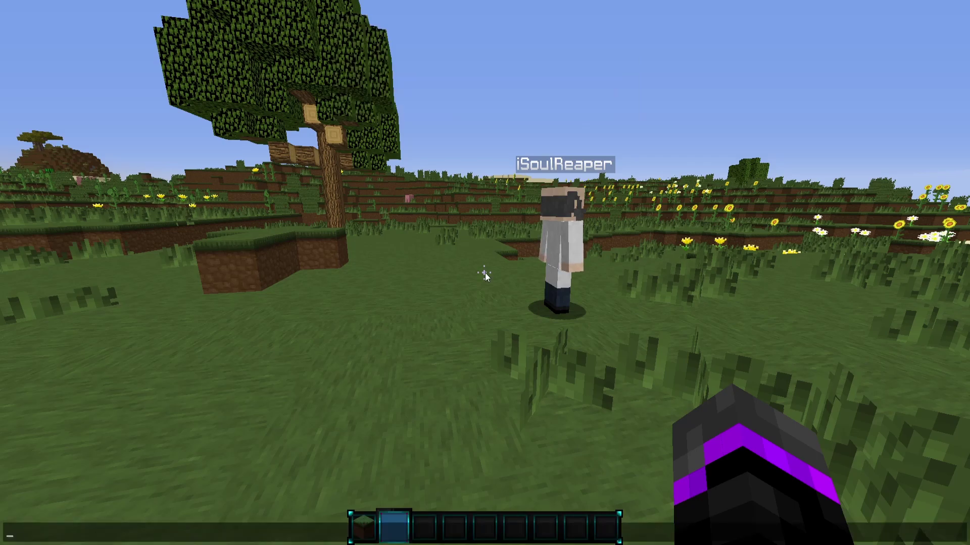
key("Return")
key("t")
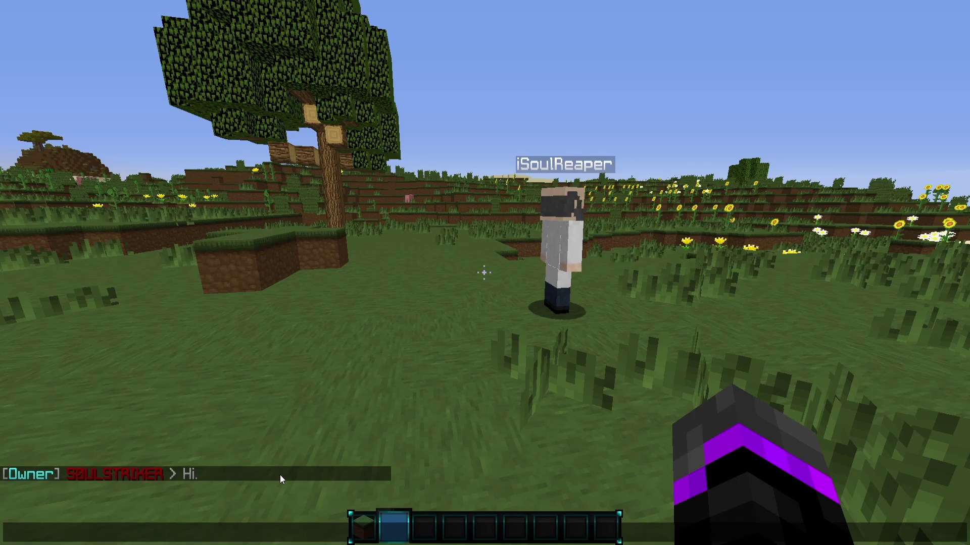
Send the chat messages ":0.", ":)", ":(" and "Cute." one after another under the owner rank
type(":0.")
key("Return")
type("t:)")
key("Return")
type("t:(")
key("Return")
key("t")
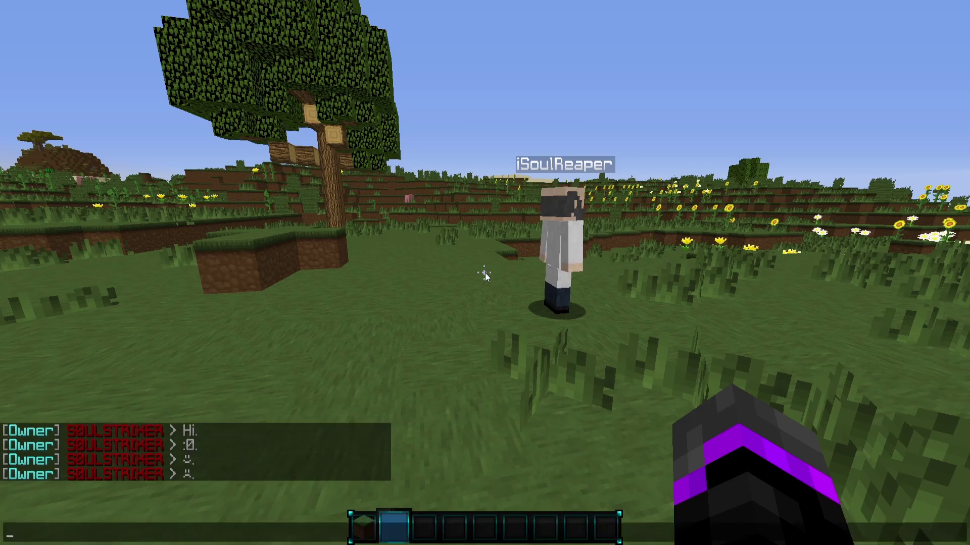
type("Cute.")
key("Return")
Enable Command Spy with the /admincommandspy command, and close the chat once the other player's commands have been logged
key("t")
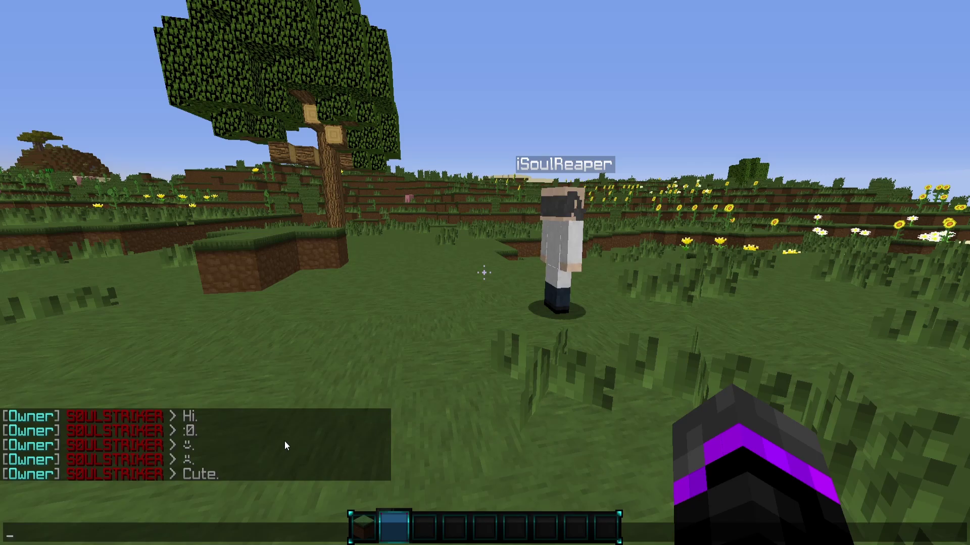
type("/admincommandspy")
key("Return")
key("t")
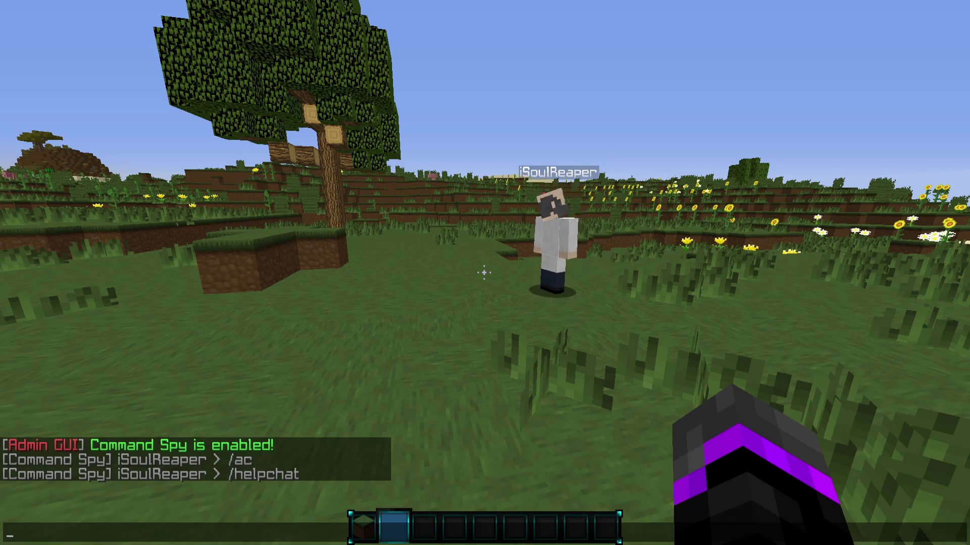
key("Escape")
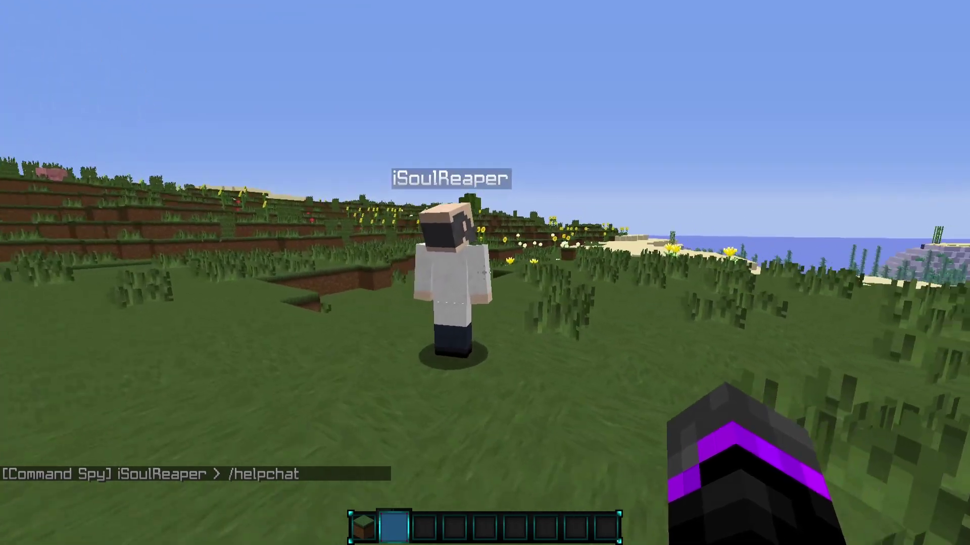
Teleport to a random safe location with the /wild command, and switch to the third-person view from behind
left_click(484, 272)
type("/wild")
key("Return")
key("t")
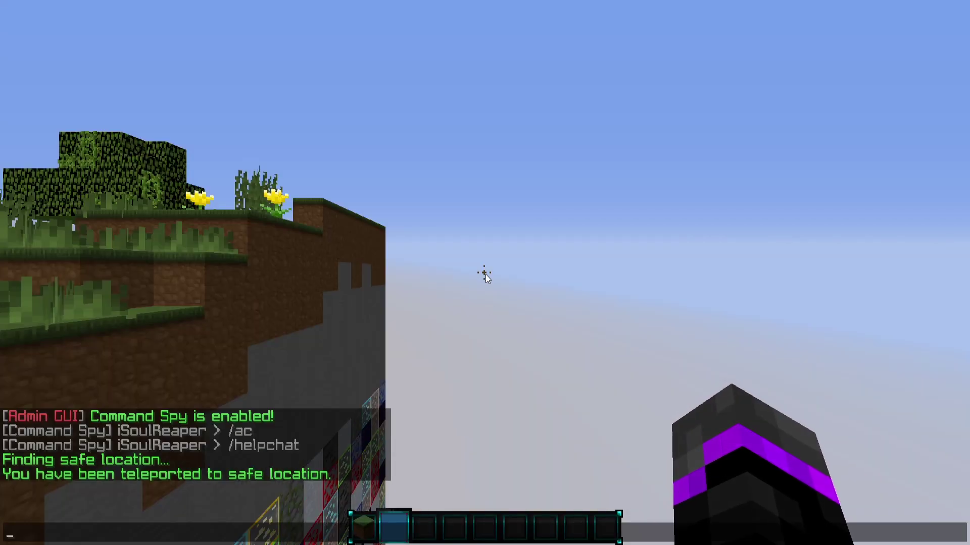
key("Escape")
key("F5")
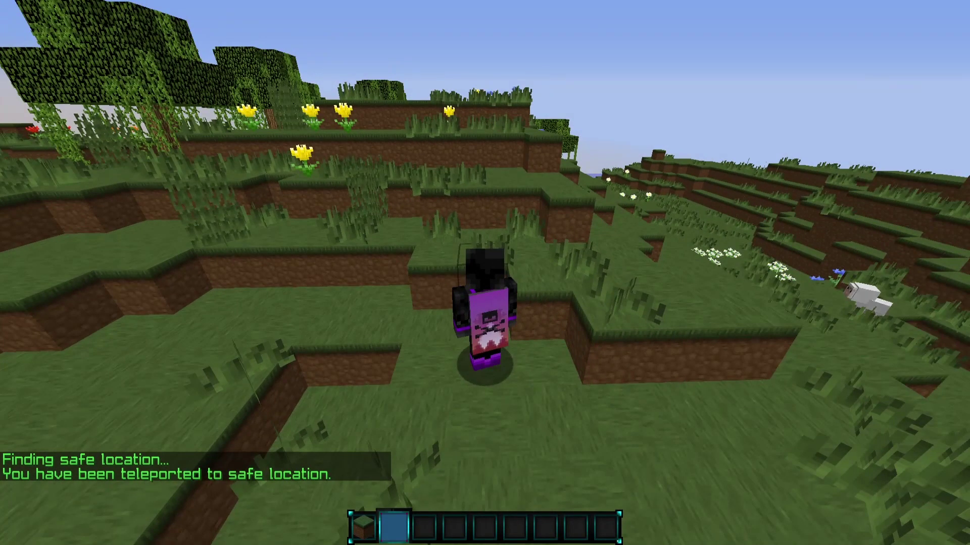
Run and jump across the grassy hills, and teleport to another random location with /wild
key("w")
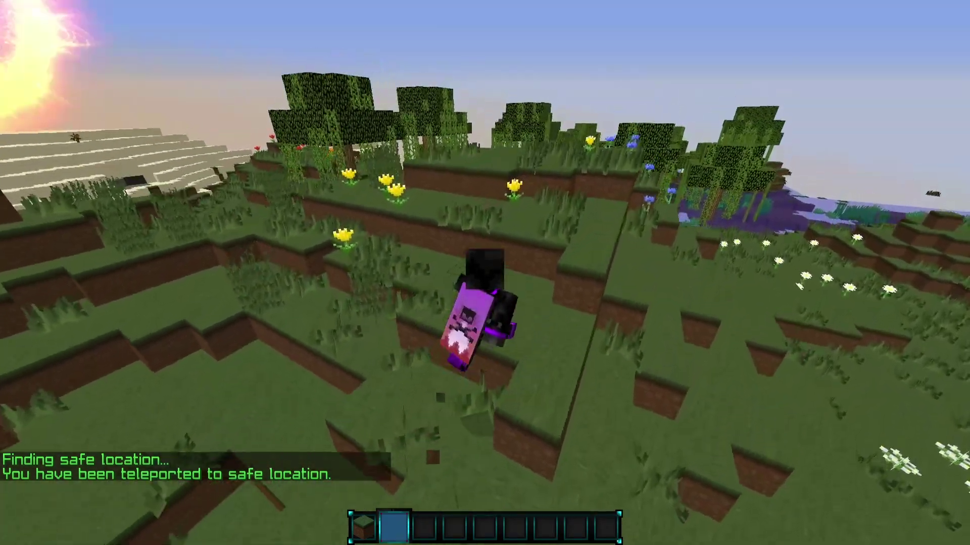
key("space")
key("w")
key("space")
key("w")
key("slash")
type("wild")
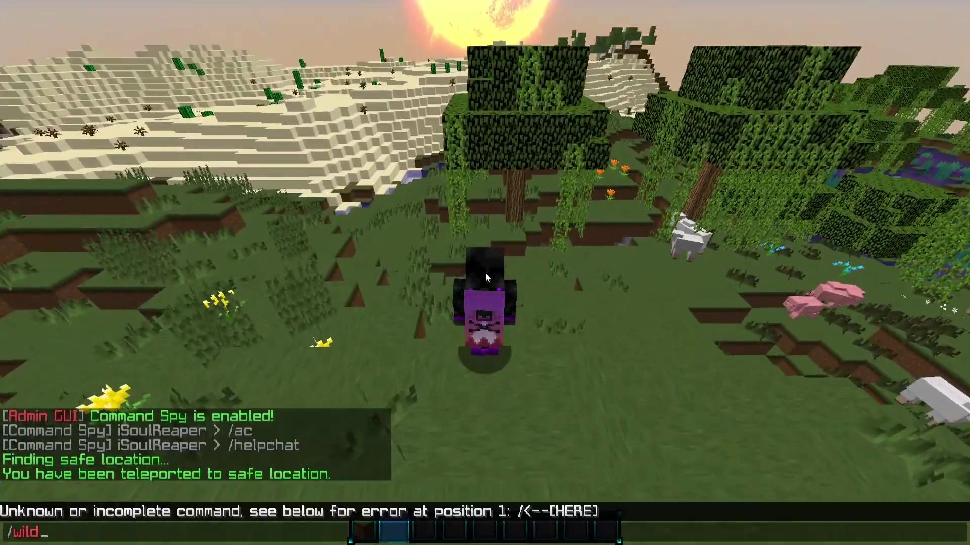
key("Return")
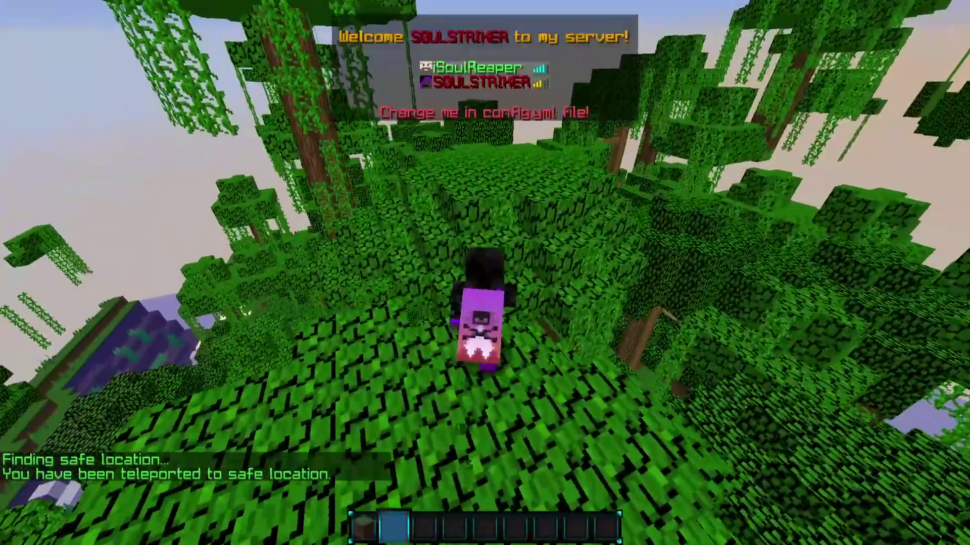
Check the server's tick rate with the /tps command
key("slash")
type("tps")
key("Return")
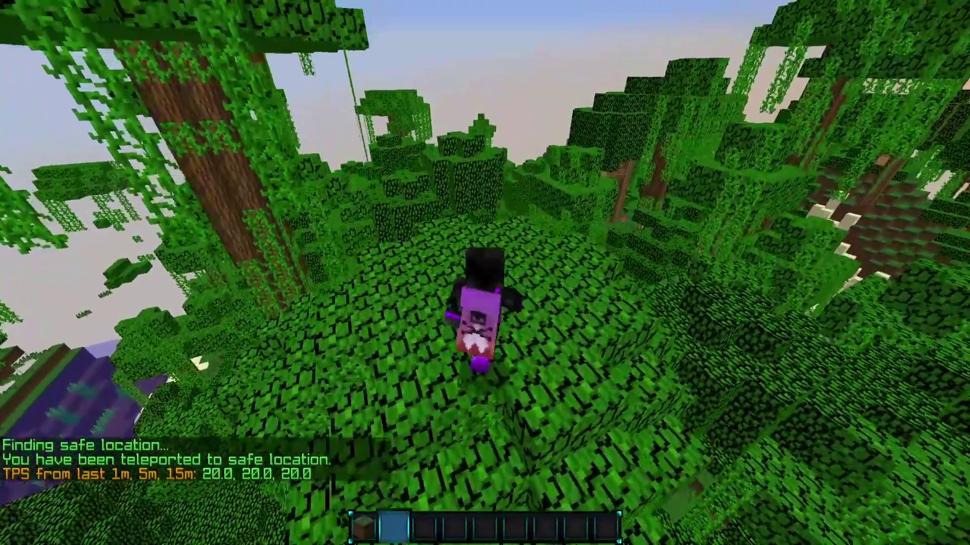
Teleport away from the jungle treetops with /wild, and run from the sandy shore onto the grassland
key("slash")
type("wild")
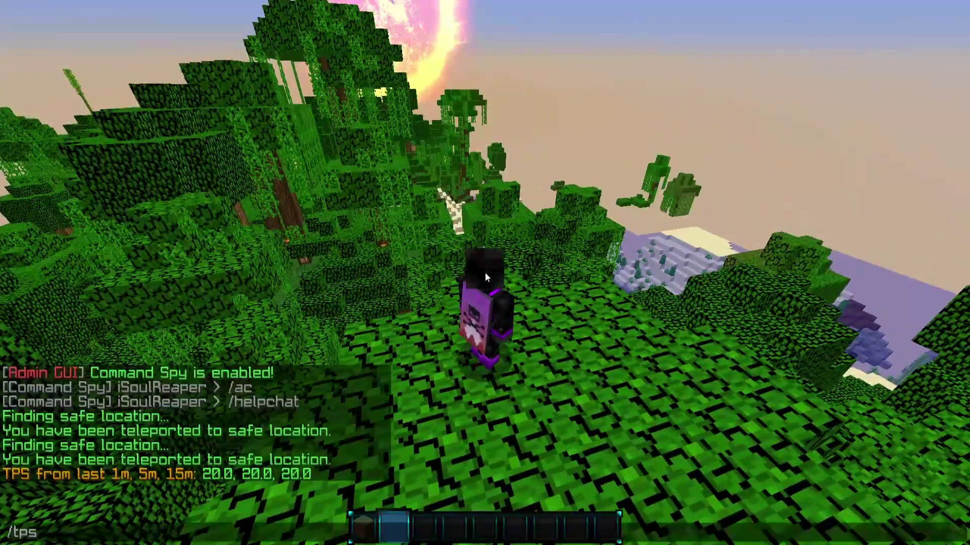
key("Return")
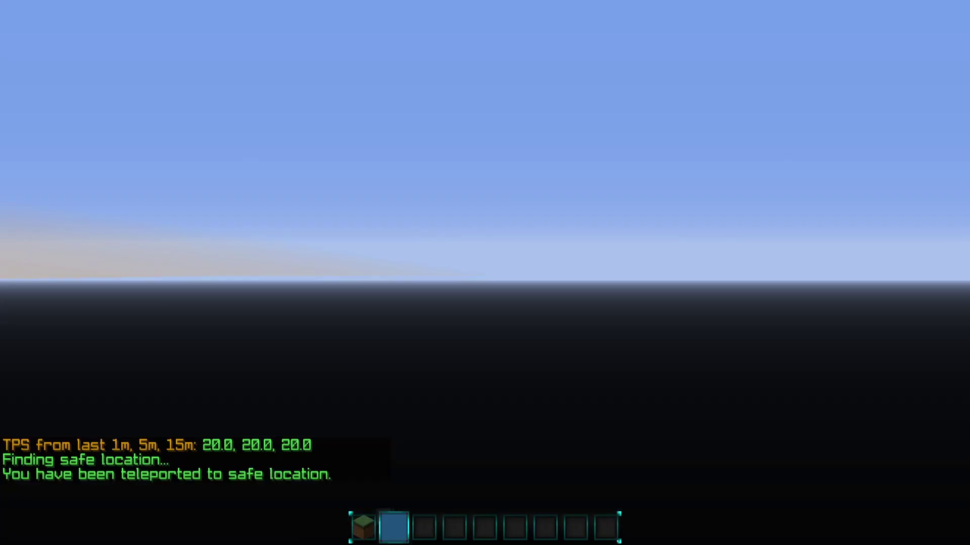
key("w")
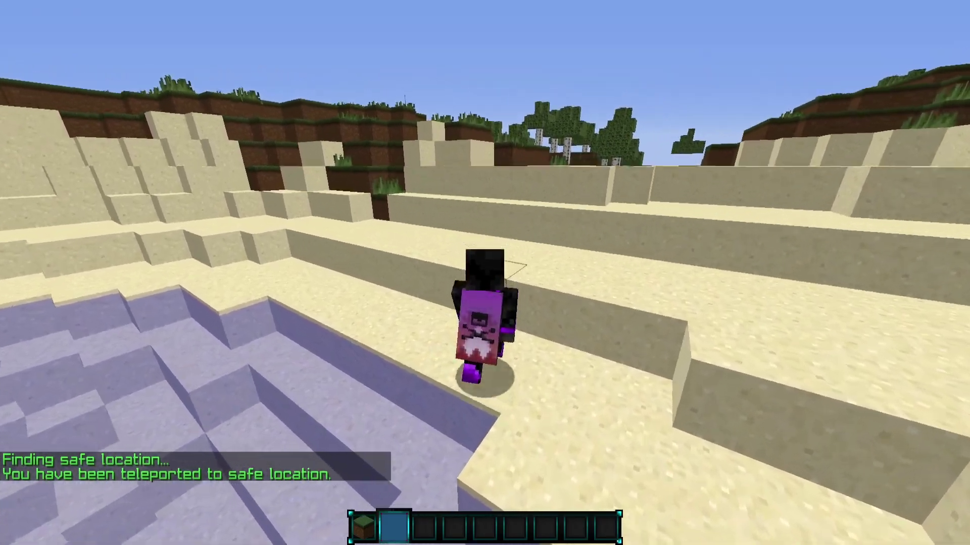
key("w")
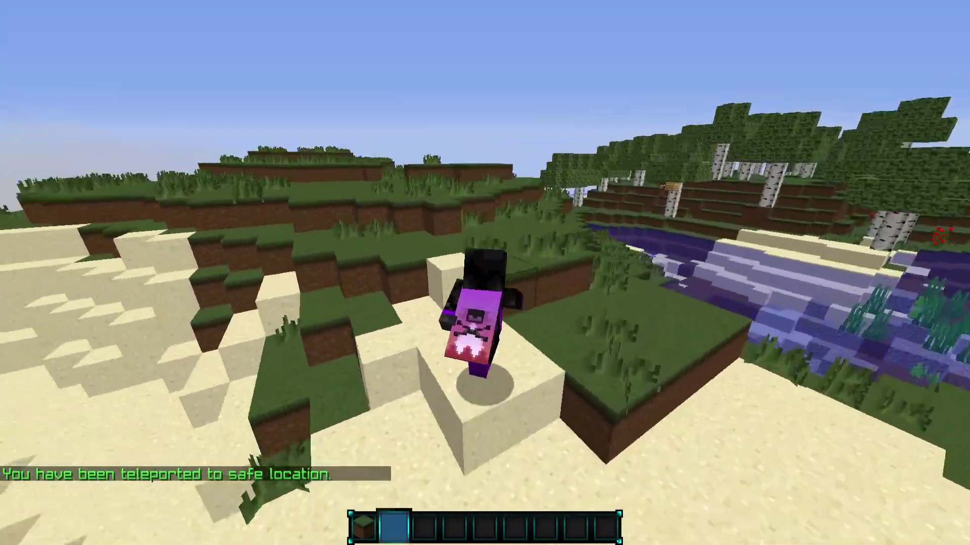
key("w")
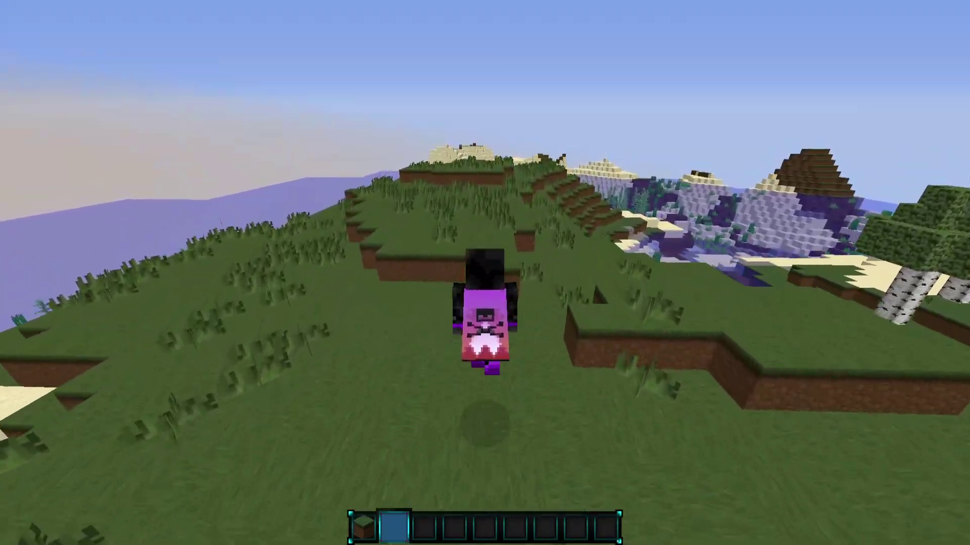
Teleport away from the grassland with /wild, and switch the camera to face the front of the character
key("slash")
type("wild")
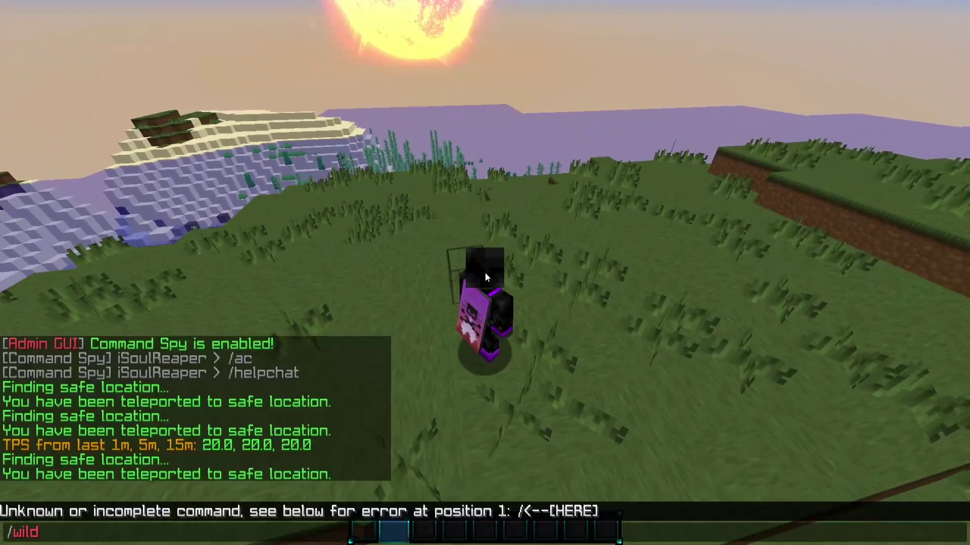
key("Return")
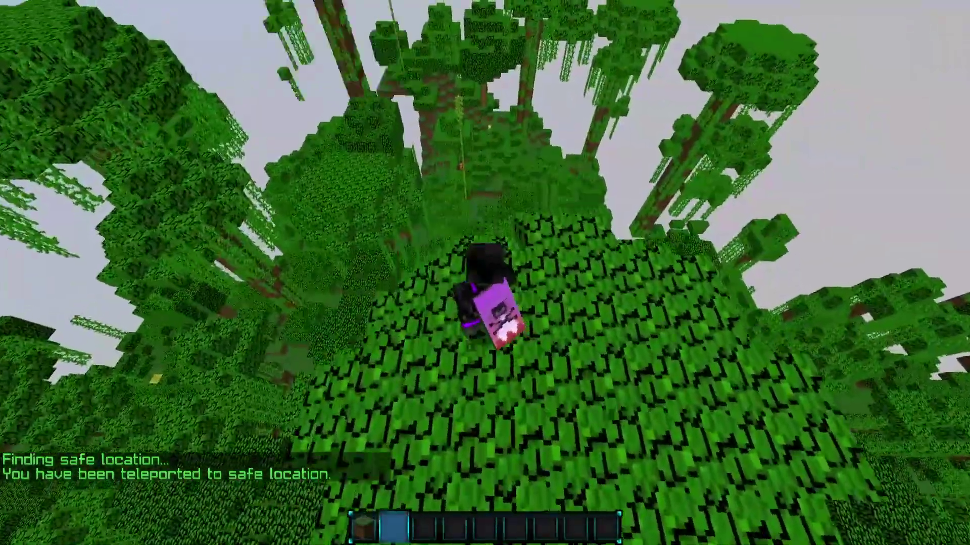
key("F5")
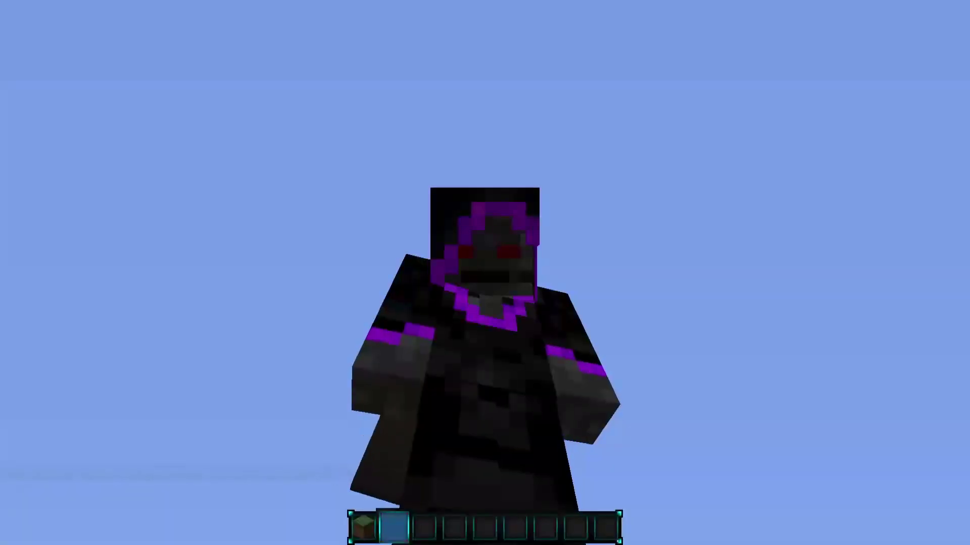